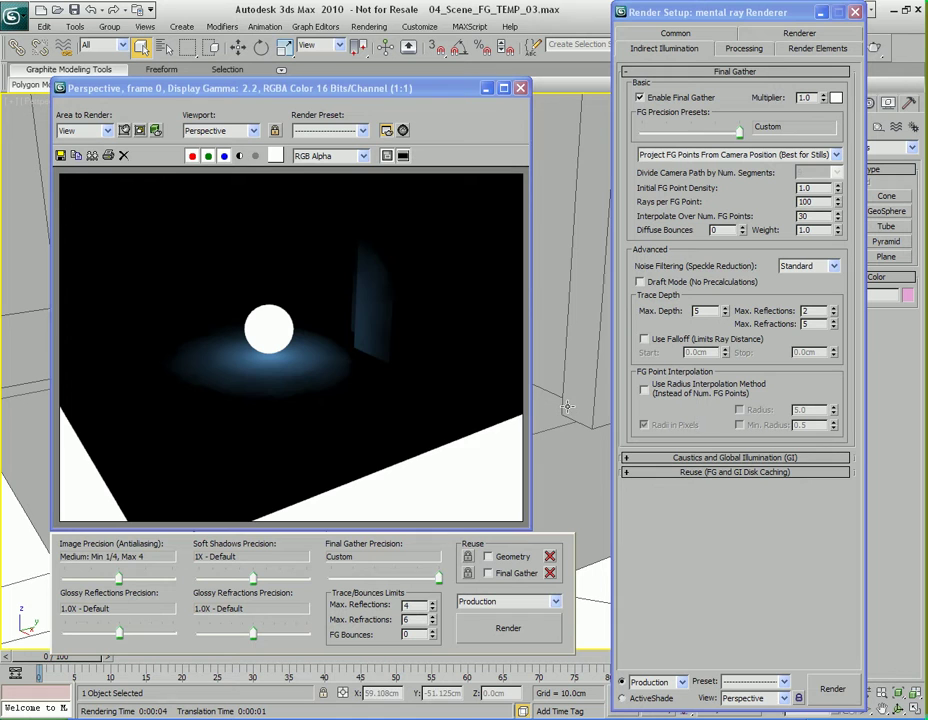
Render the city block Perspective view with mental ray Final Gather.
key(shift+q)
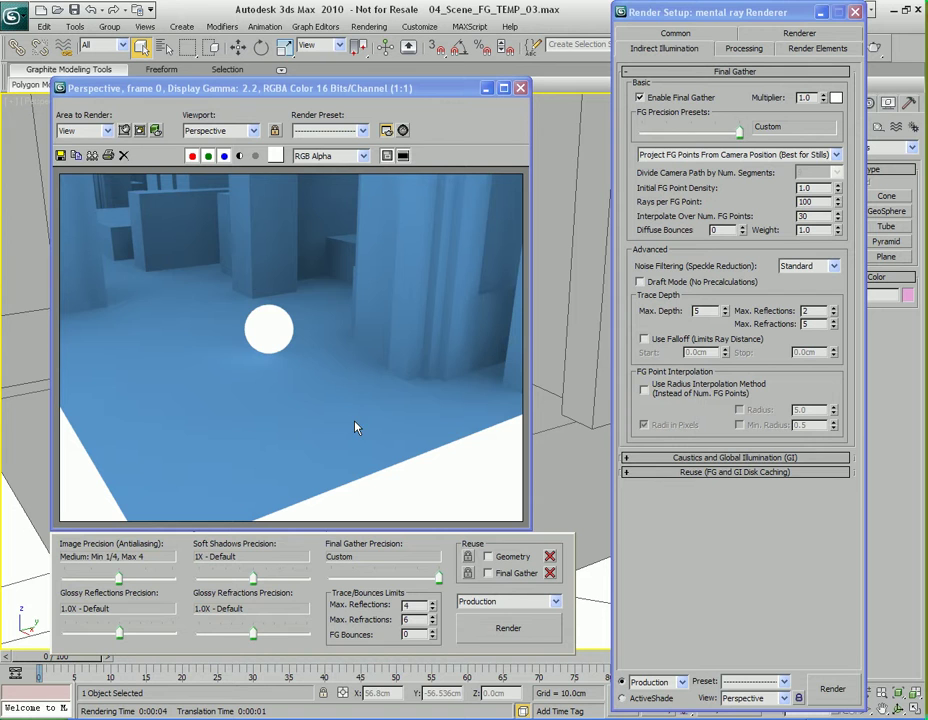
double_click(812, 187)
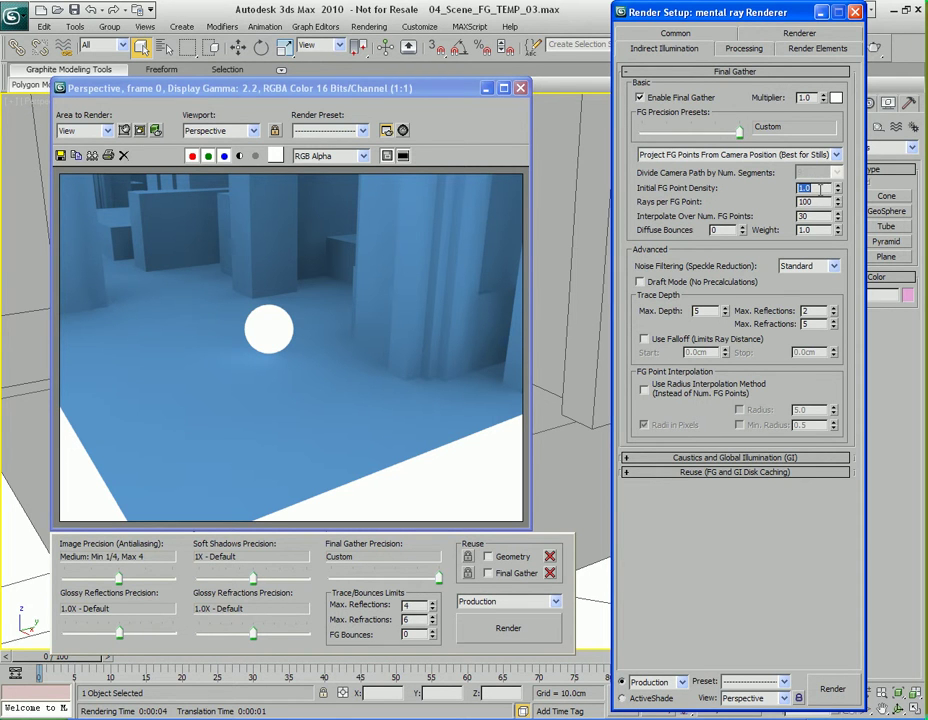
double_click(812, 202)
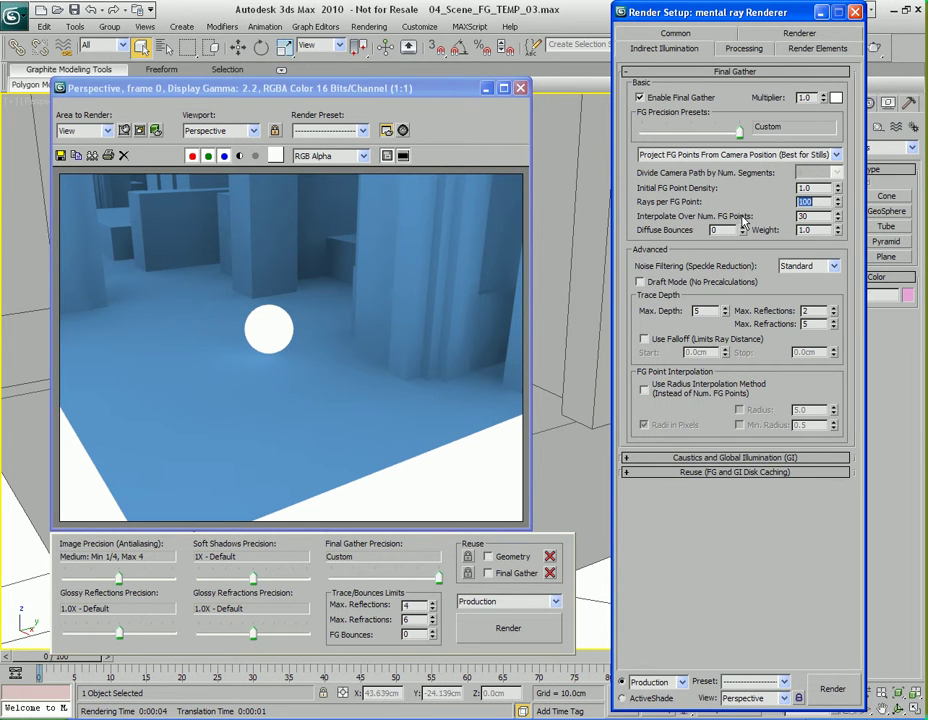
double_click(803, 216)
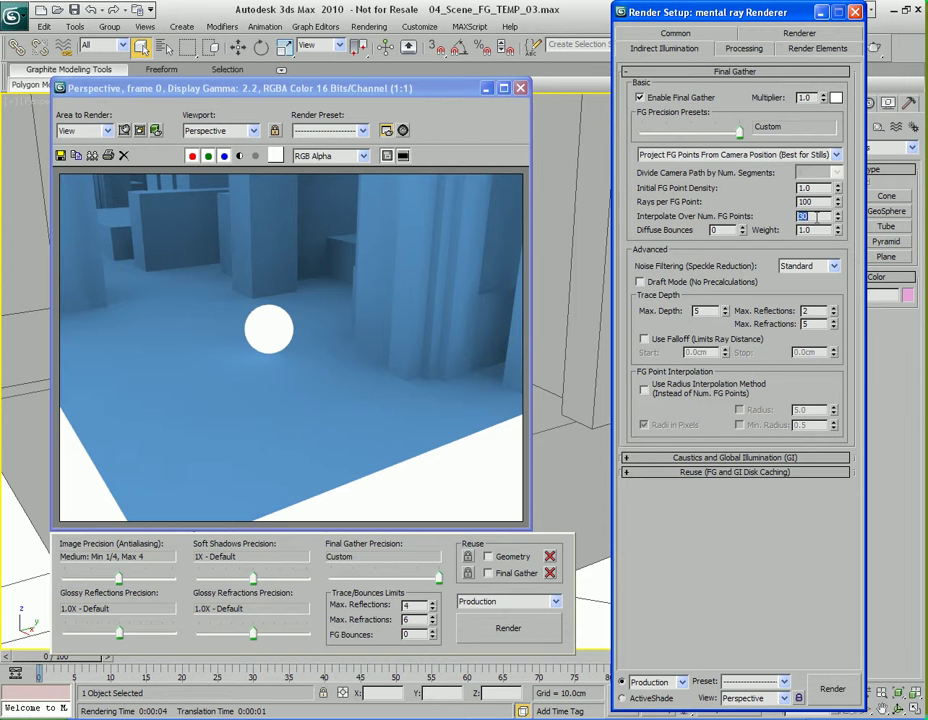
double_click(816, 202)
double_click(816, 216)
double_click(816, 202)
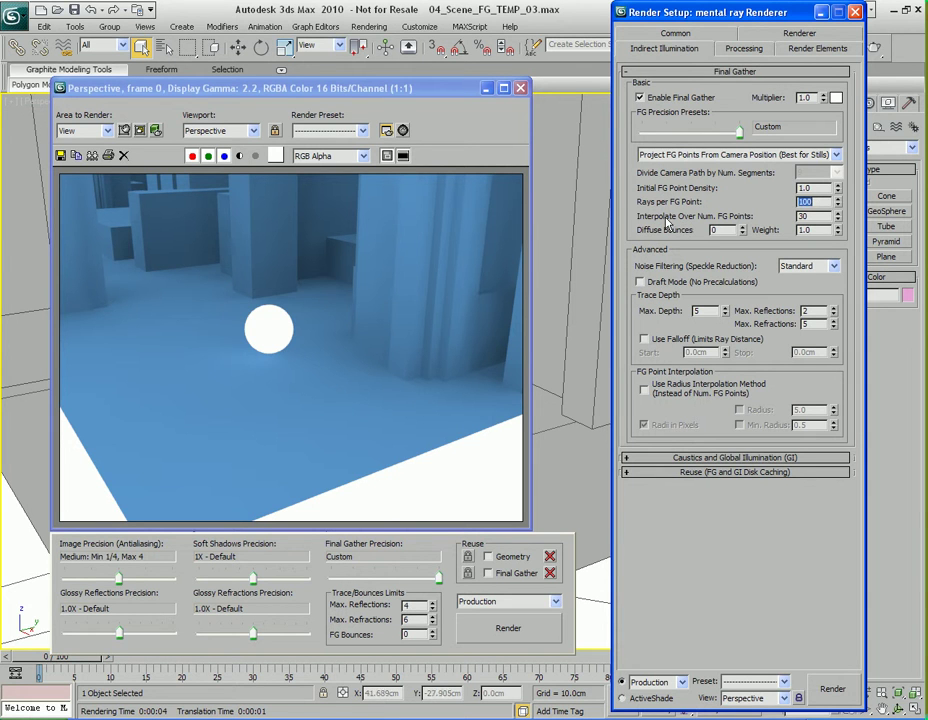
double_click(824, 216)
Turn on Use Radius Interpolation Method and measure radii in scene units, so Radius reads 1.0cm.
click(665, 399)
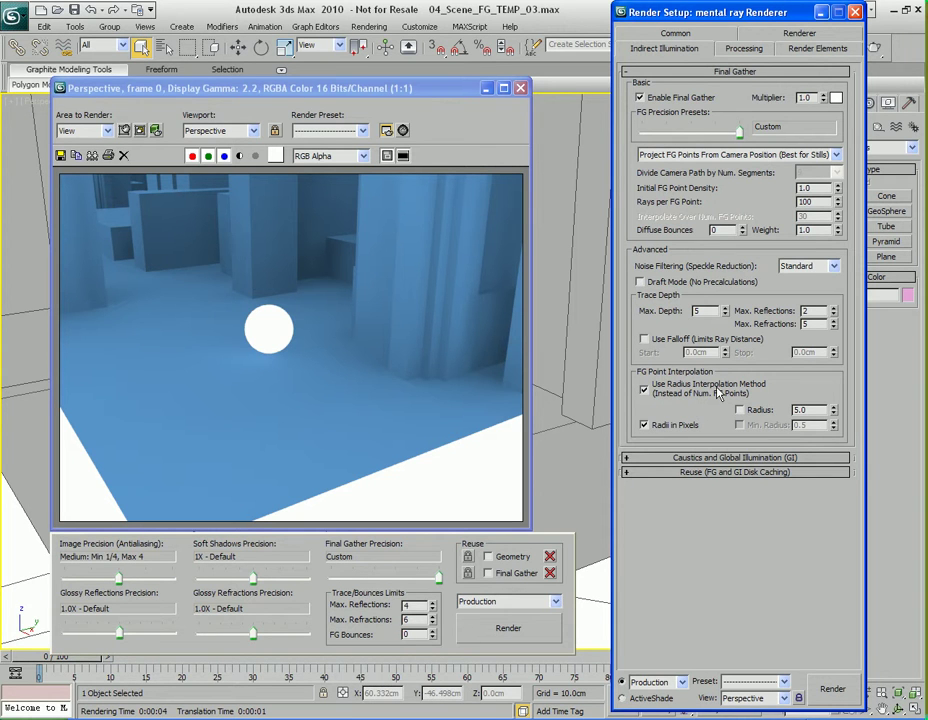
click(680, 425)
double_click(800, 410)
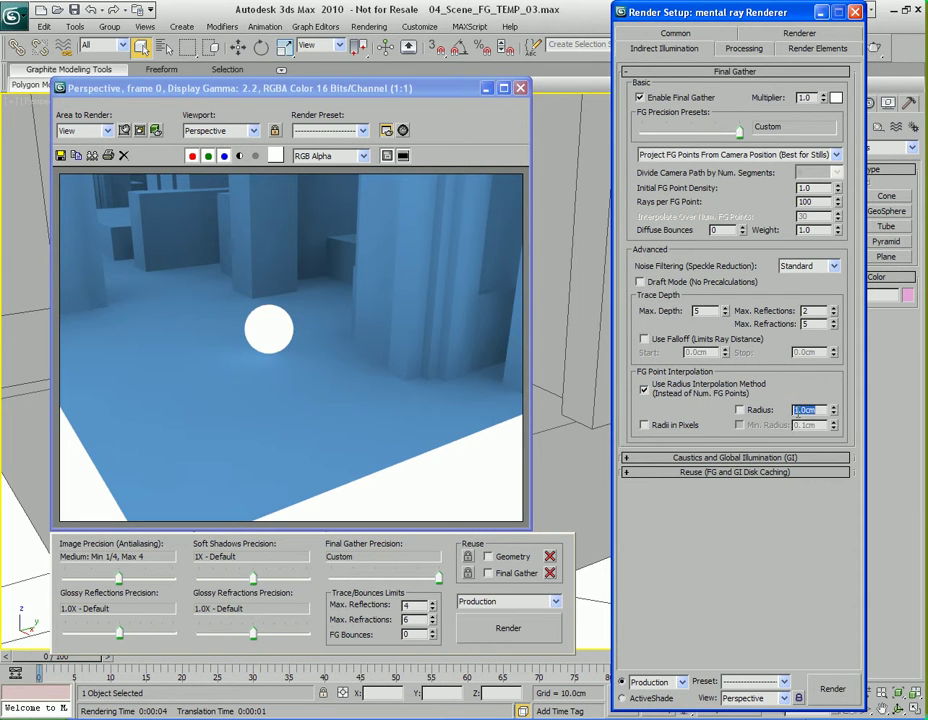
click(660, 425)
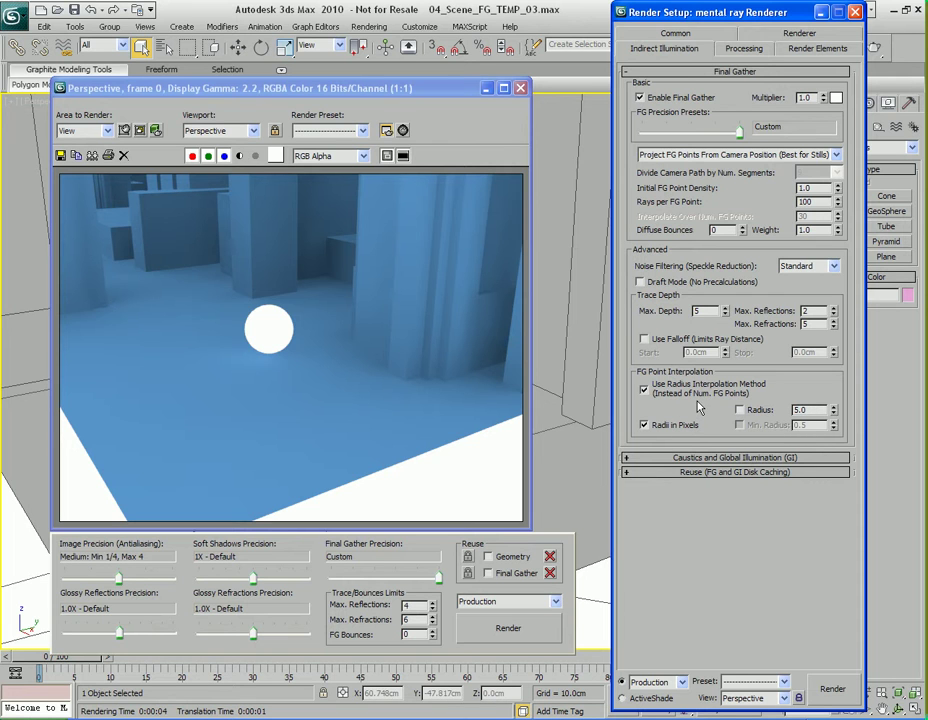
double_click(816, 410)
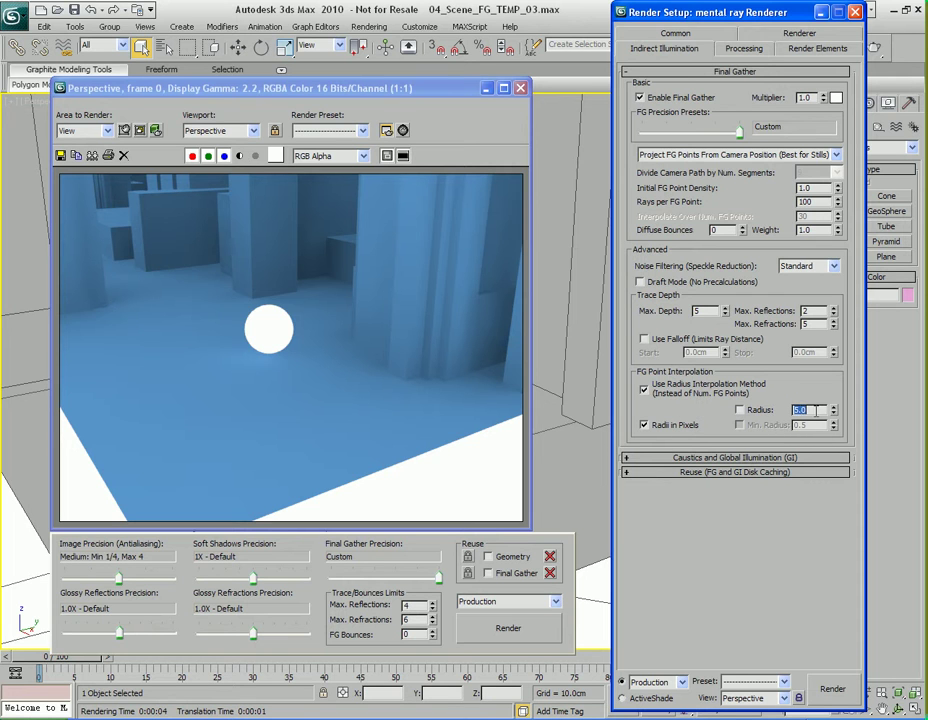
click(644, 424)
key(Tab)
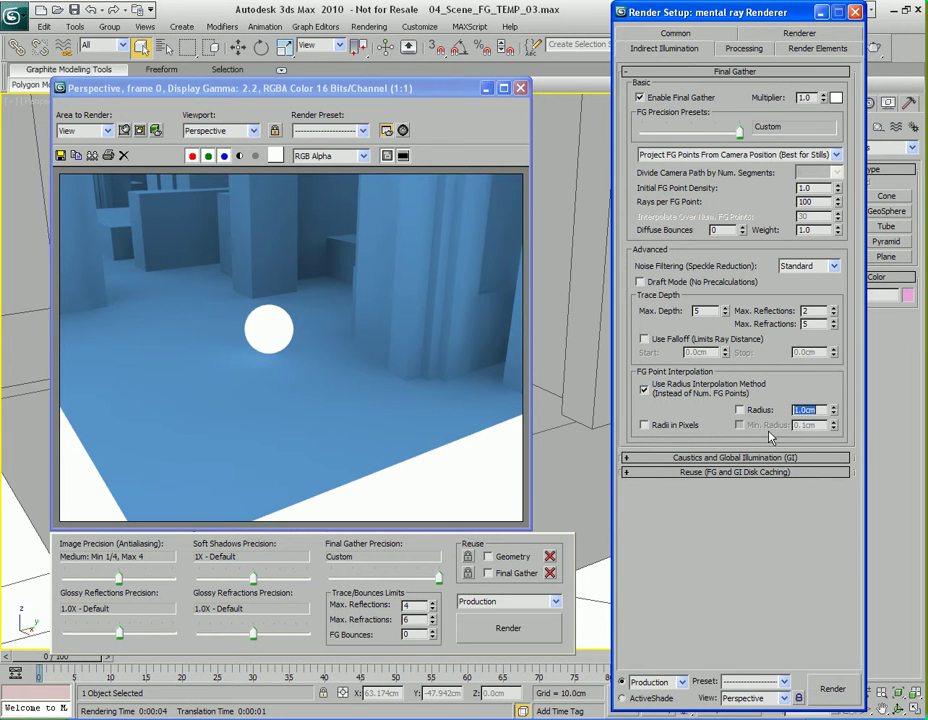
click(720, 425)
click(714, 425)
Toggle the Radius limit on and off, then re-render the city view with radius interpolation.
click(760, 411)
click(757, 412)
key(Tab)
click(508, 628)
Check the Radius limit under FG Point Interpolation and select its 1.0cm value.
click(740, 410)
click(820, 410)
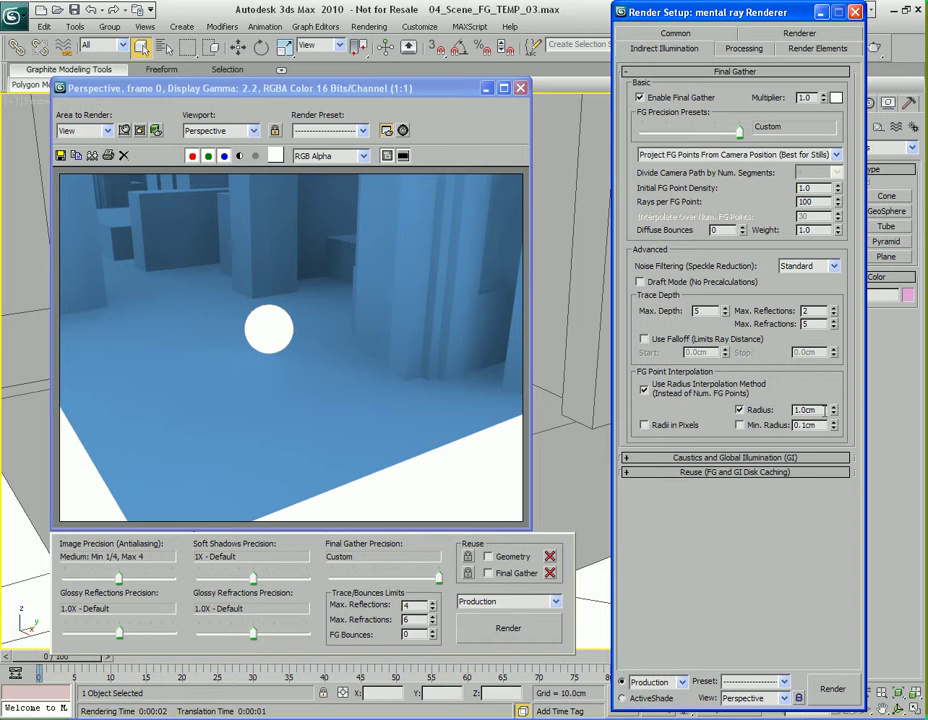
double_click(816, 410)
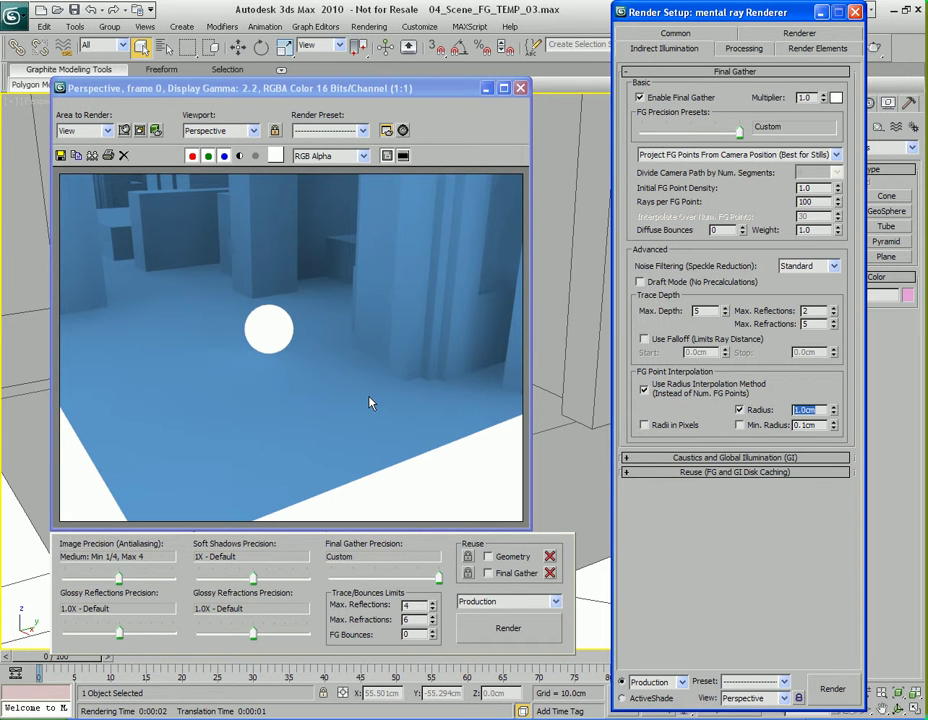
Close the rendered frame window and switch the viewport to a Top wireframe view.
click(519, 90)
scroll(435, 430, down, 10)
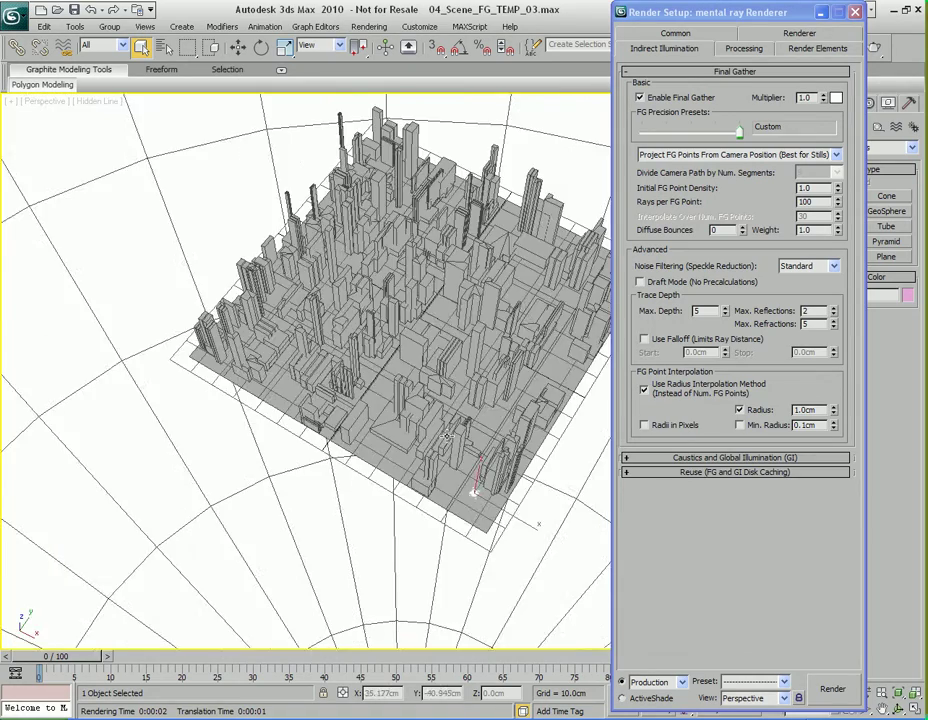
alt+middle_drag(447, 436, 470, 384)
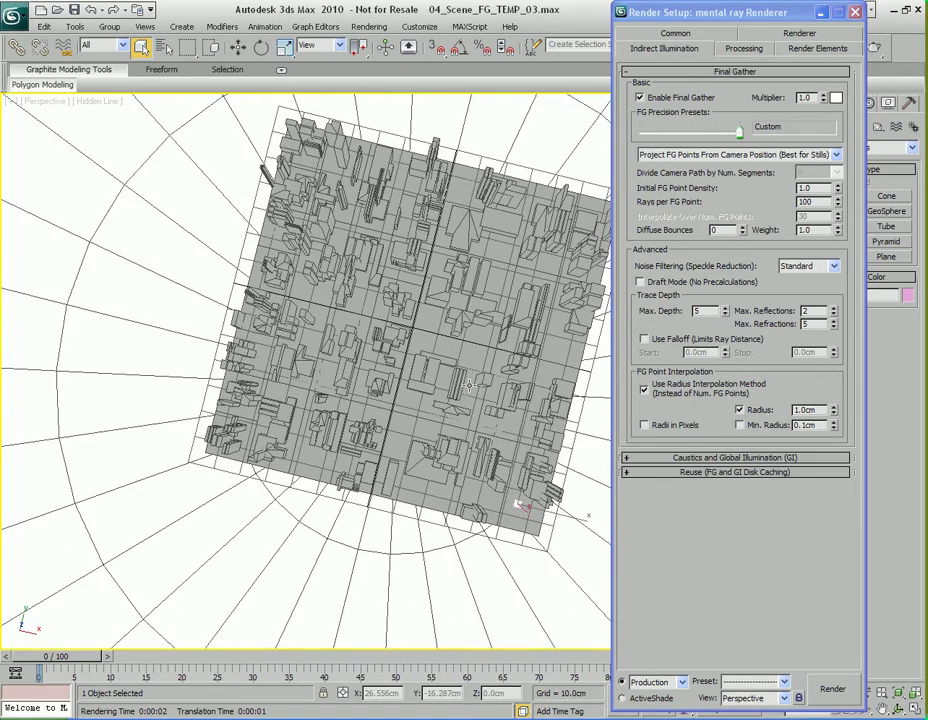
key(t)
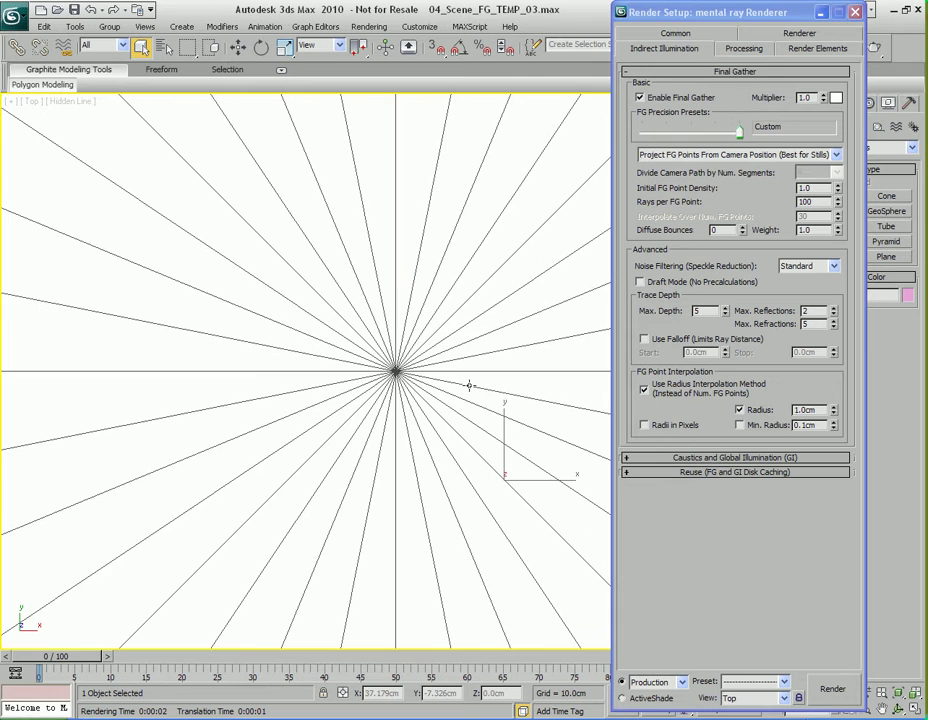
scroll(469, 385, up, 5)
key(F3)
key(z)
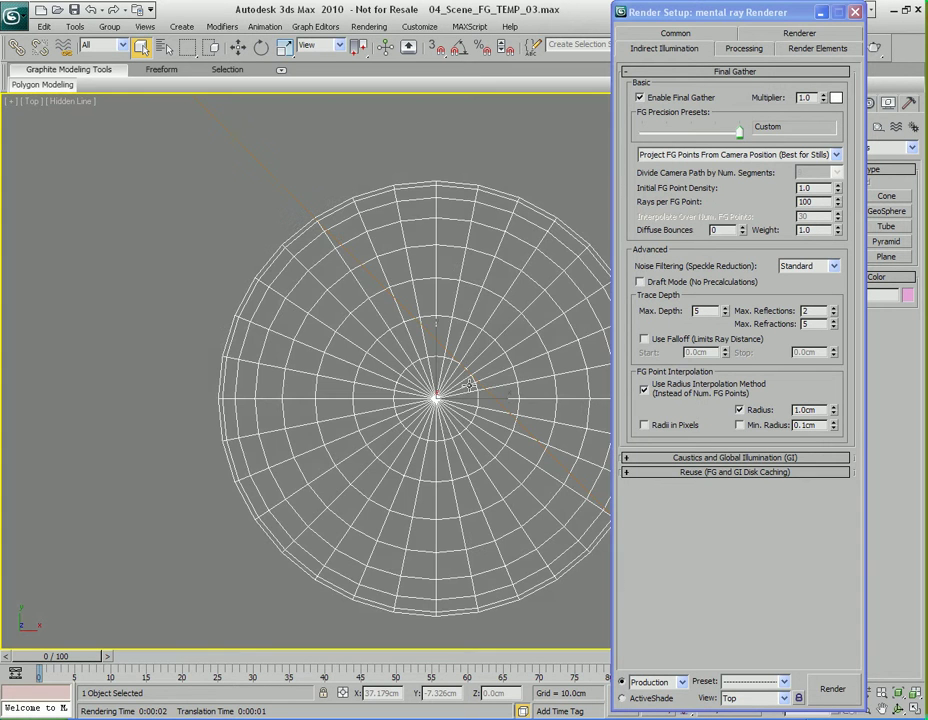
Zoom and pan the Top view to frame the whole city block and its sphere.
middle_drag(469, 463, 466, 521)
scroll(451, 445, up, 6)
scroll(466, 521, down, 4)
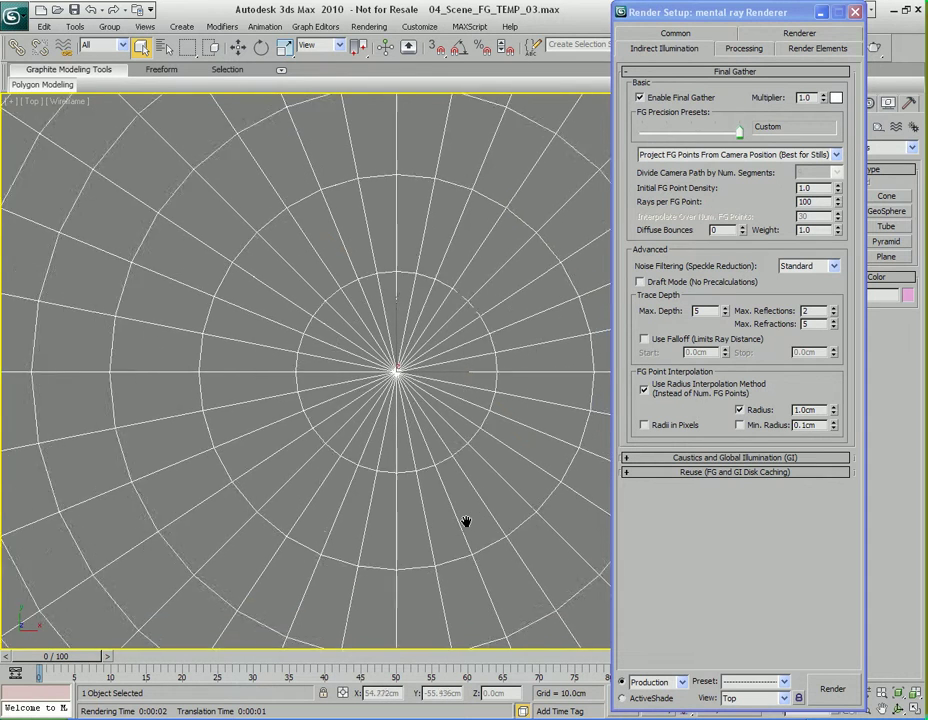
scroll(466, 521, down, 4)
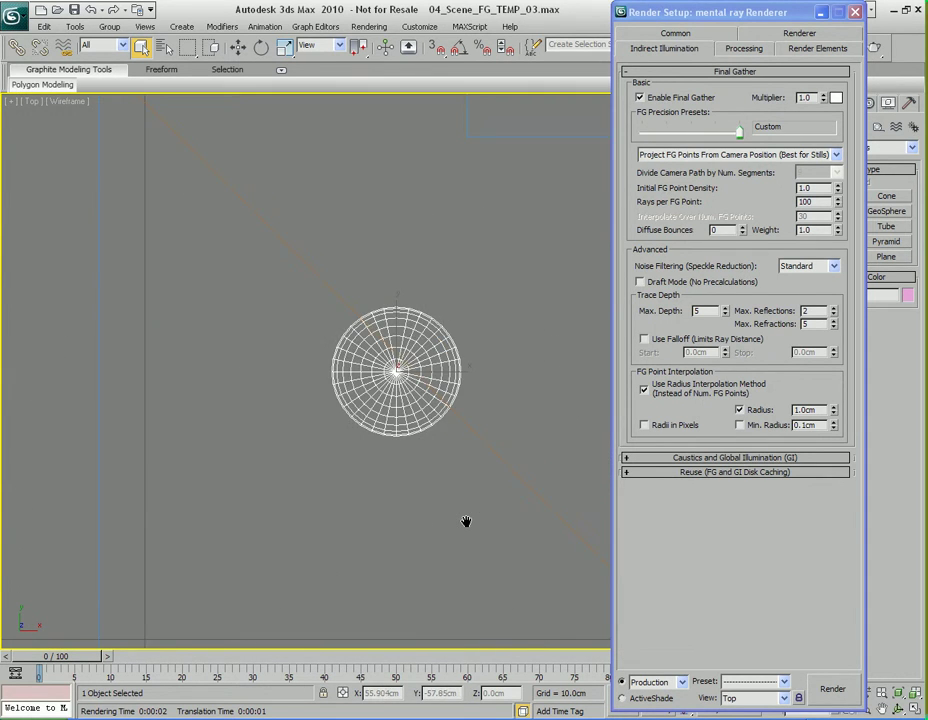
scroll(466, 521, down, 10)
middle_drag(466, 521, 432, 466)
scroll(440, 522, down, 5)
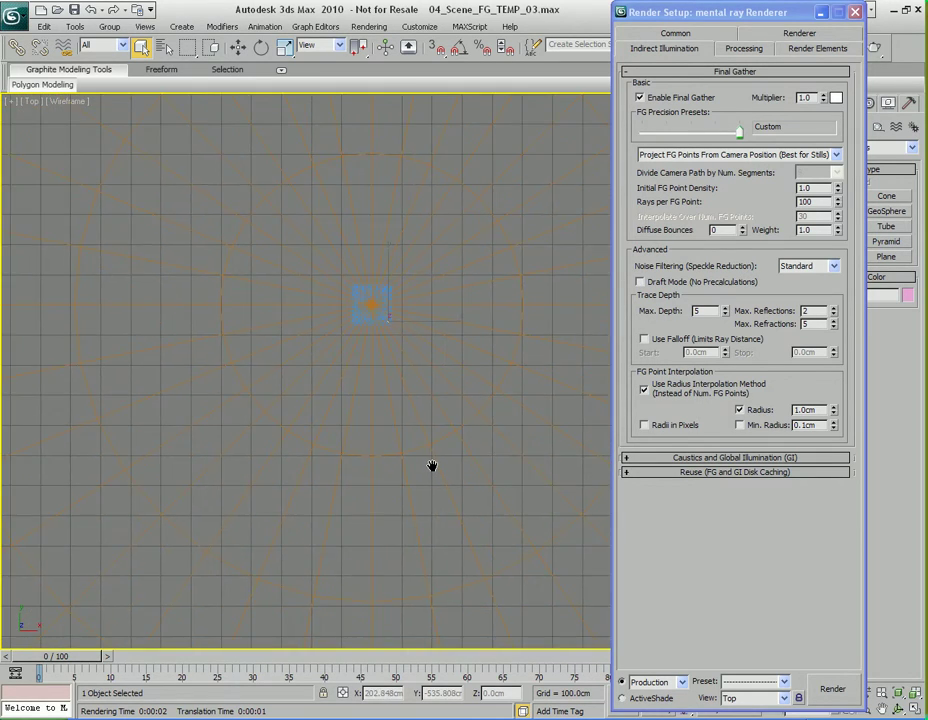
key(z)
scroll(432, 466, down, 5)
scroll(420, 375, up, 8)
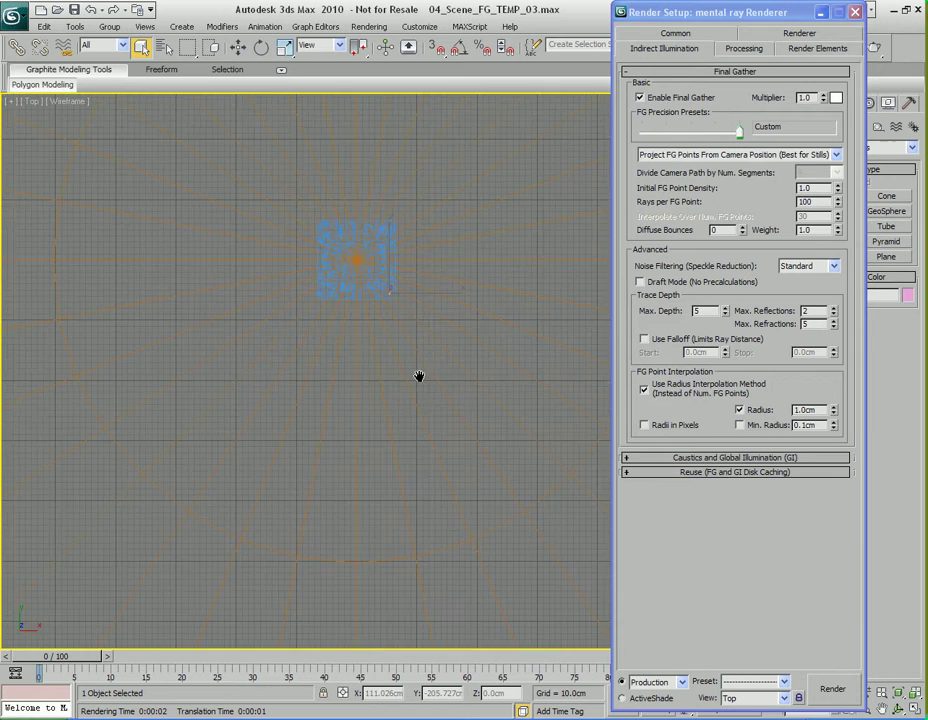
middle_drag(445, 466, 393, 420)
scroll(416, 456, up, 3)
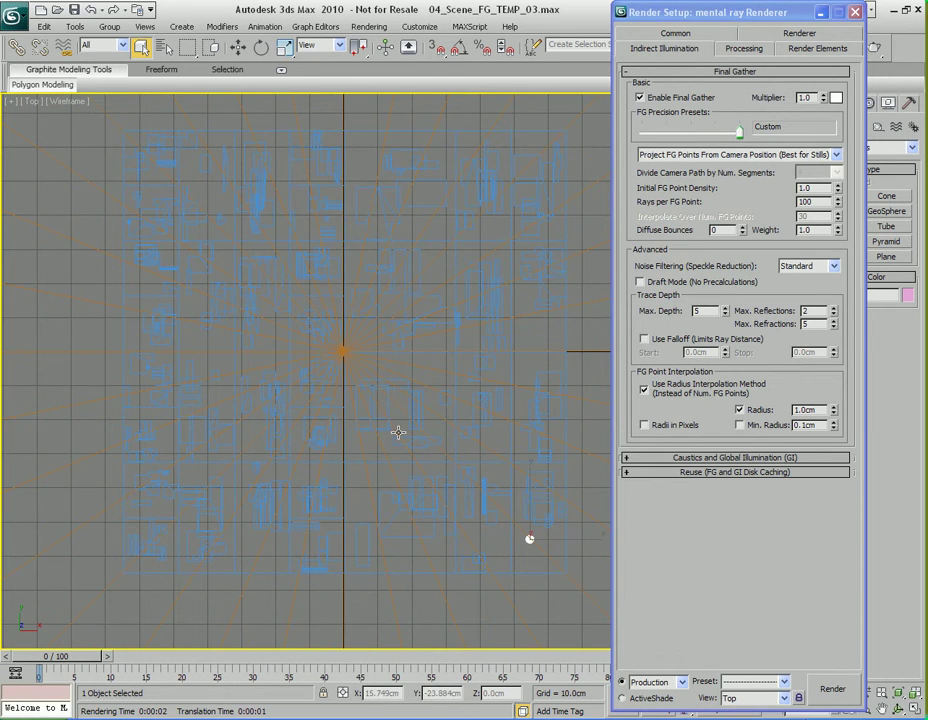
middle_drag(366, 441, 377, 441)
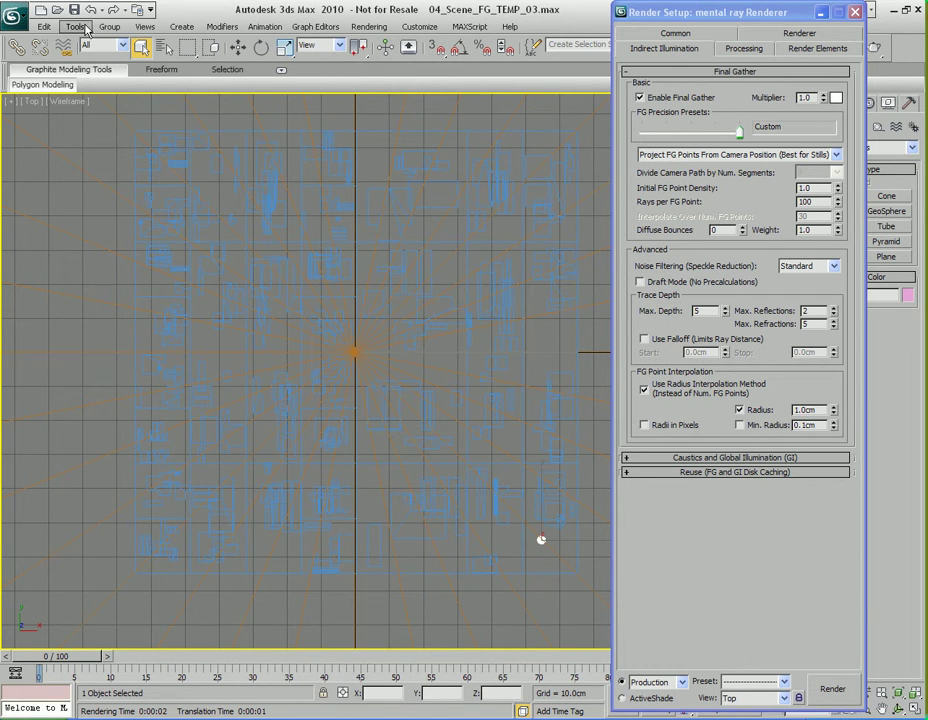
Measure the Top-view distance from the city's left edge to its right edge, 134.314cm.
click(75, 27)
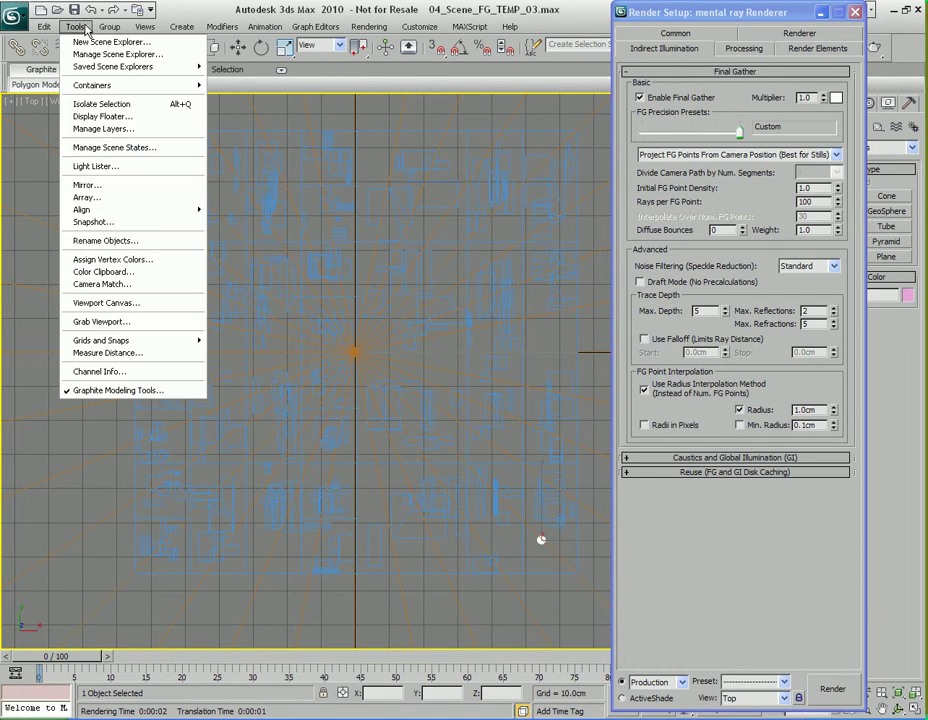
click(131, 353)
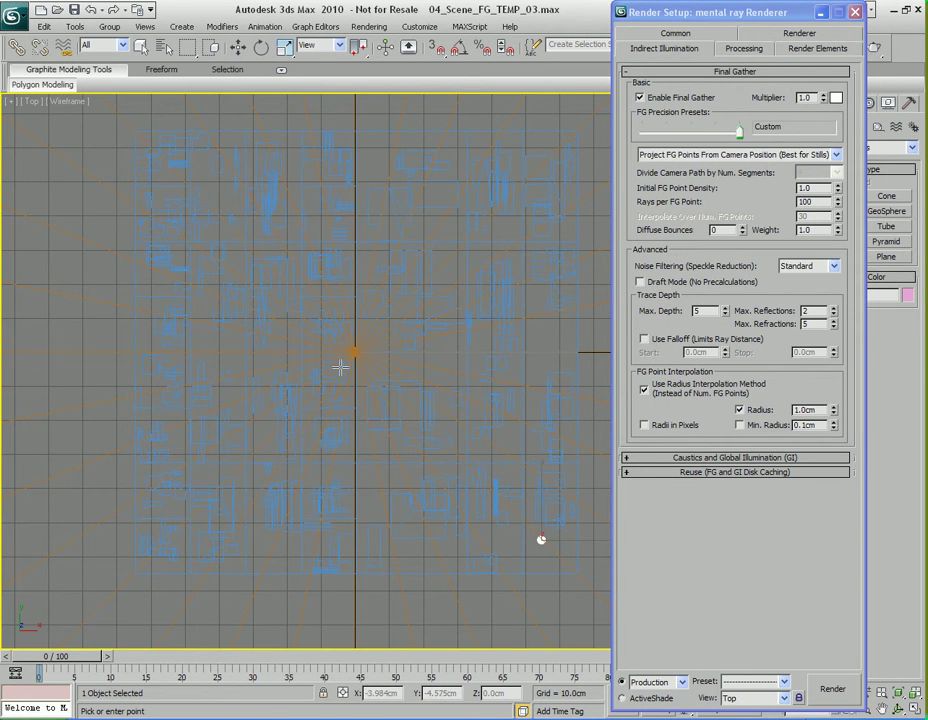
middle_drag(342, 367, 317, 368)
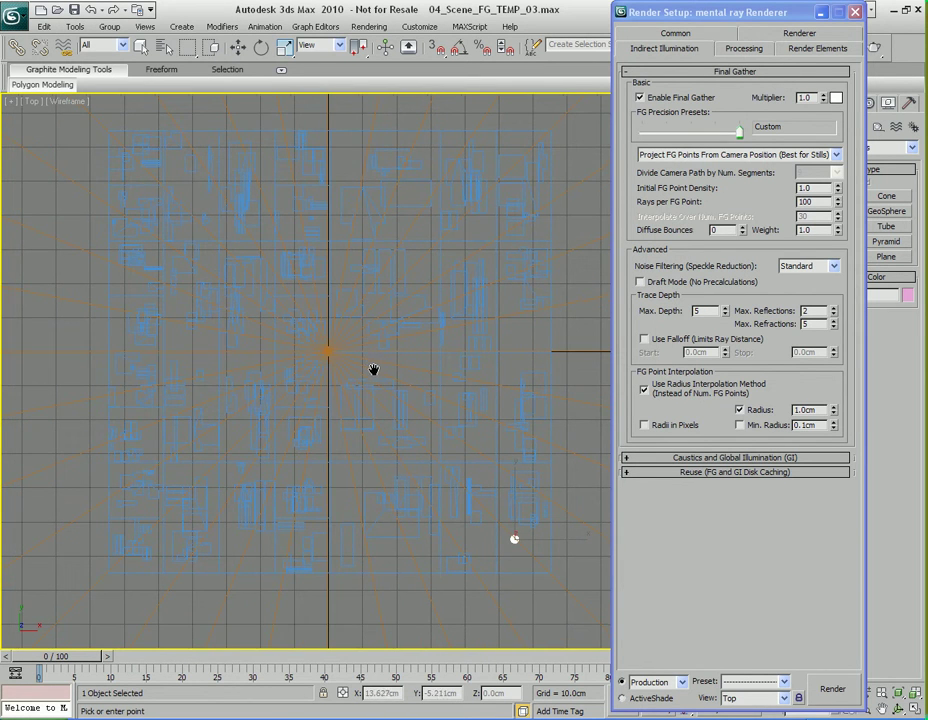
click(102, 348)
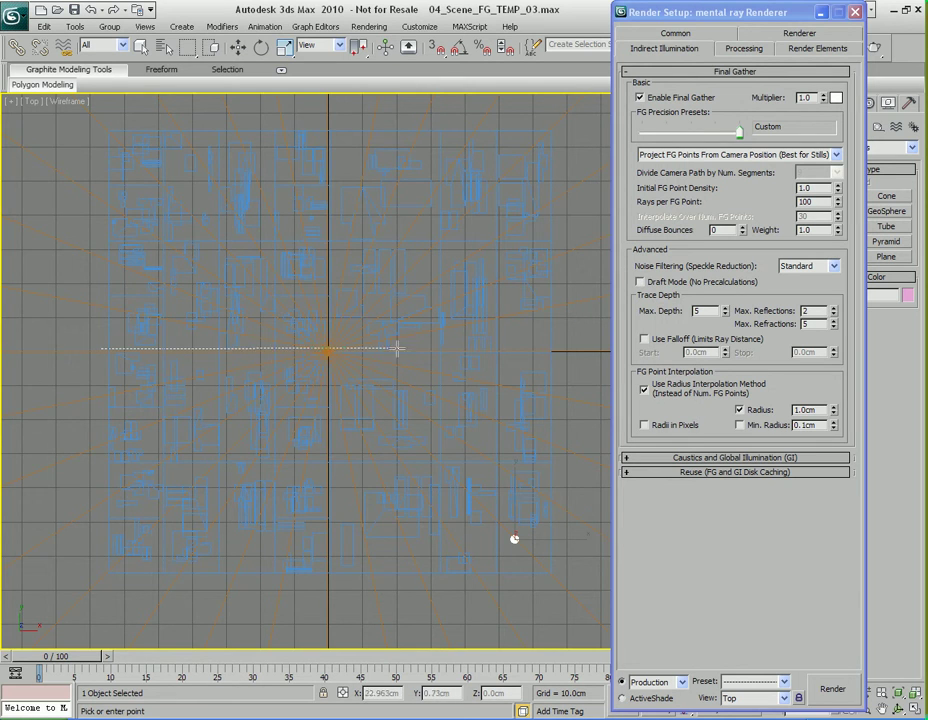
click(559, 348)
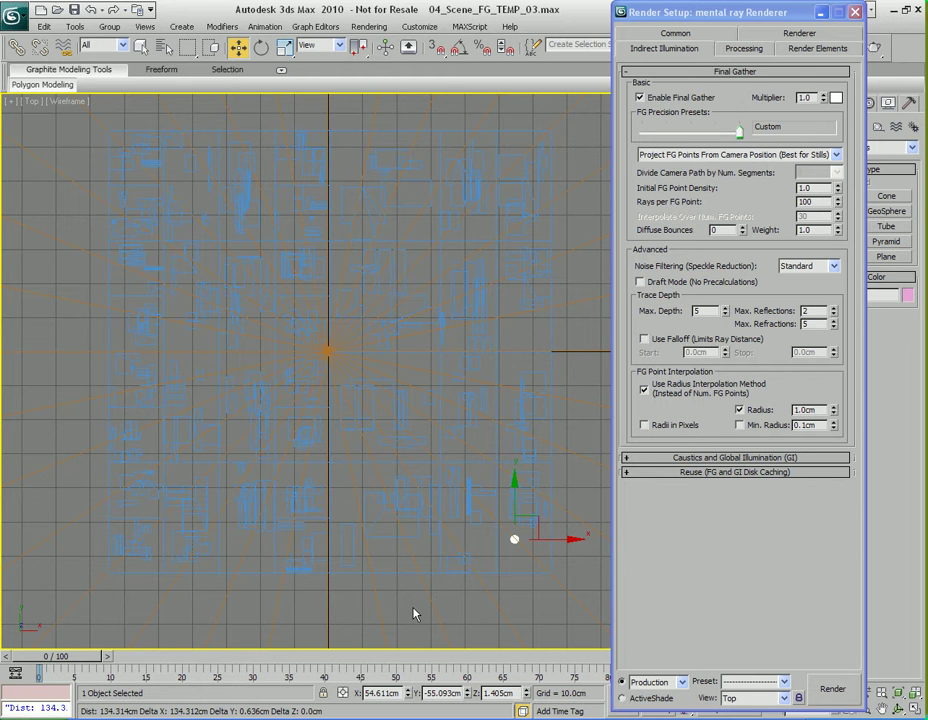
Select the 134.314cm Dist reading in the MAXScript Listener, then close the Listener.
key(F11)
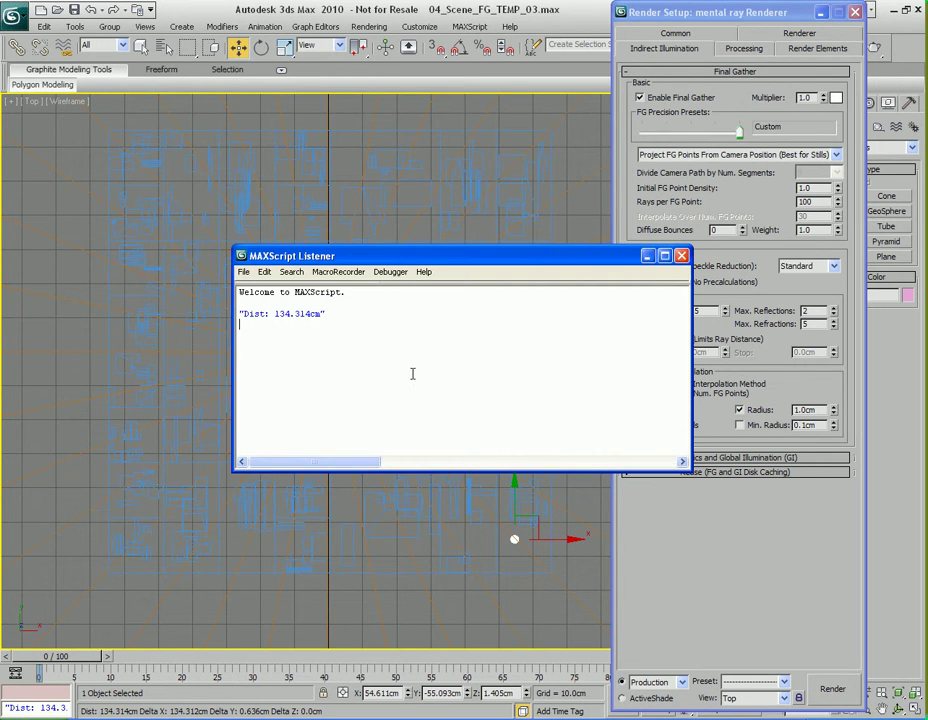
drag(241, 314, 350, 317)
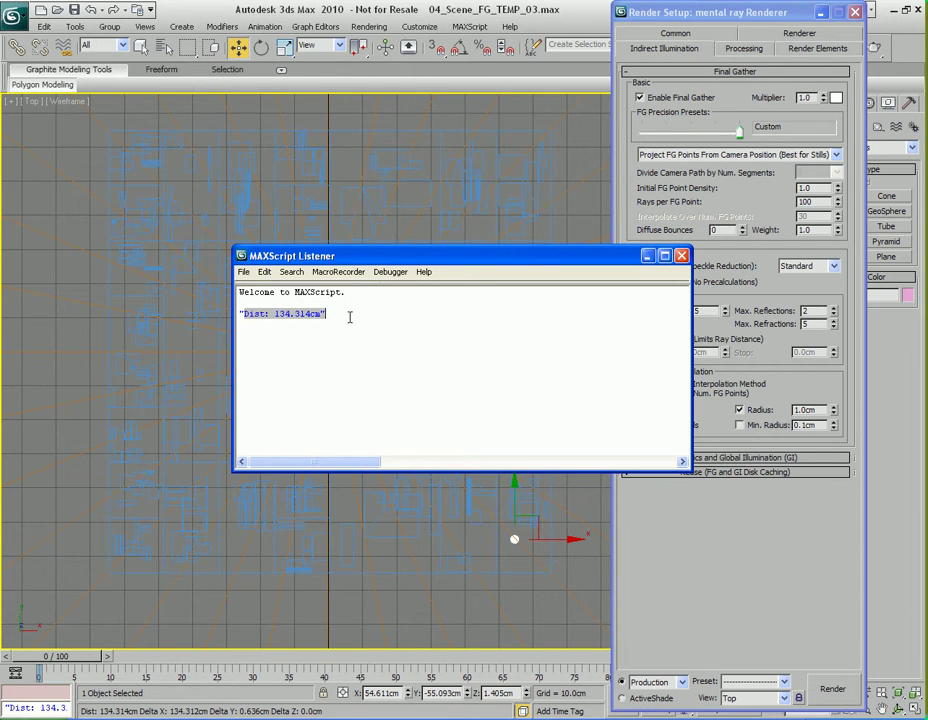
click(360, 317)
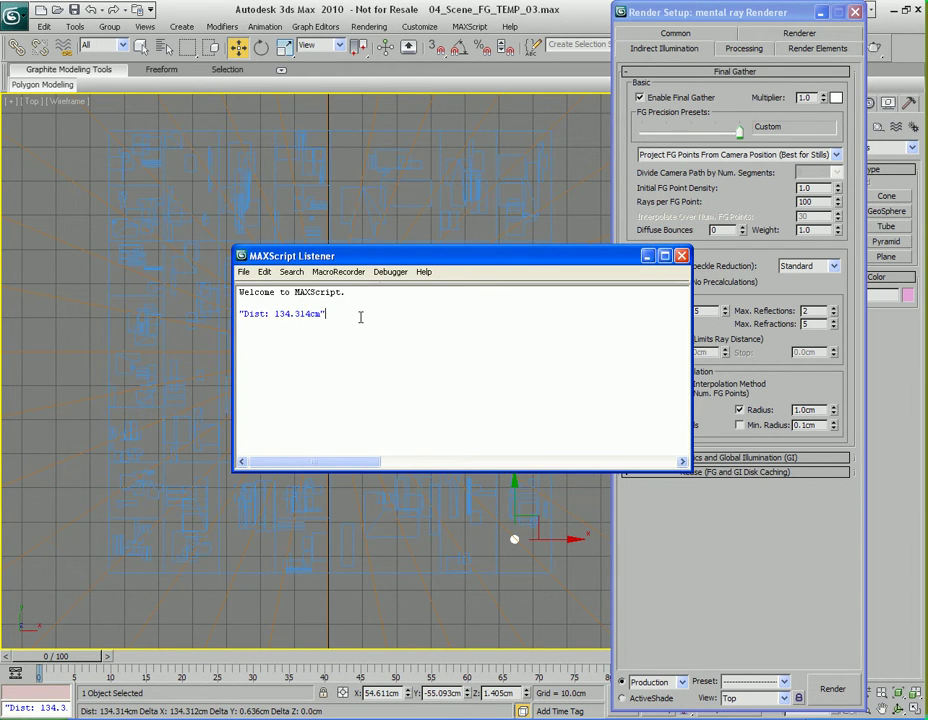
drag(275, 314, 321, 315)
click(337, 317)
click(681, 257)
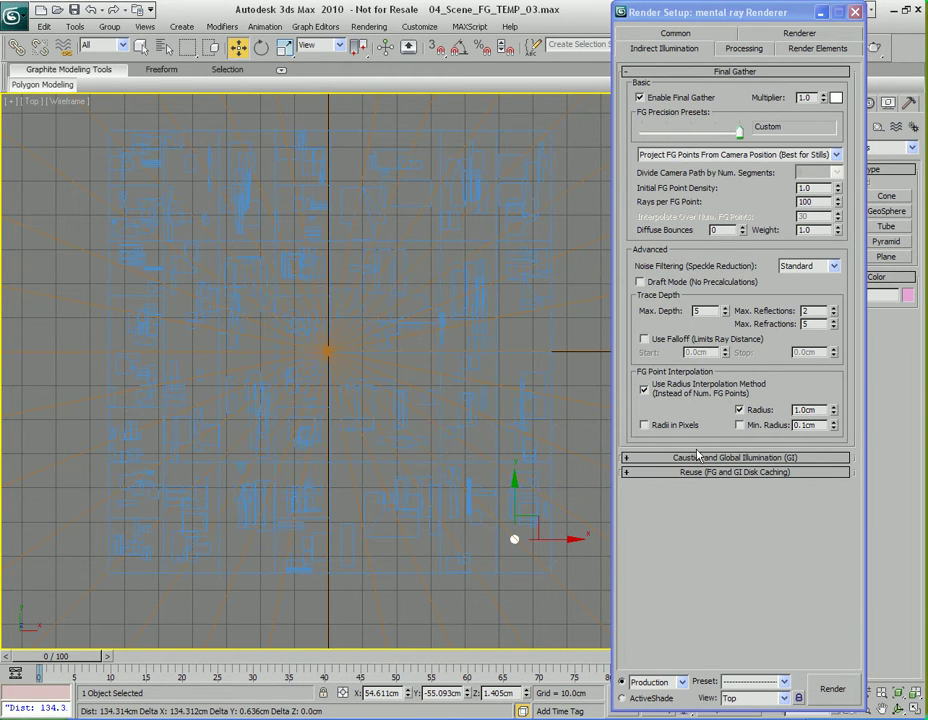
Set the Final Gather interpolation Radius to 13.0cm.
click(805, 410)
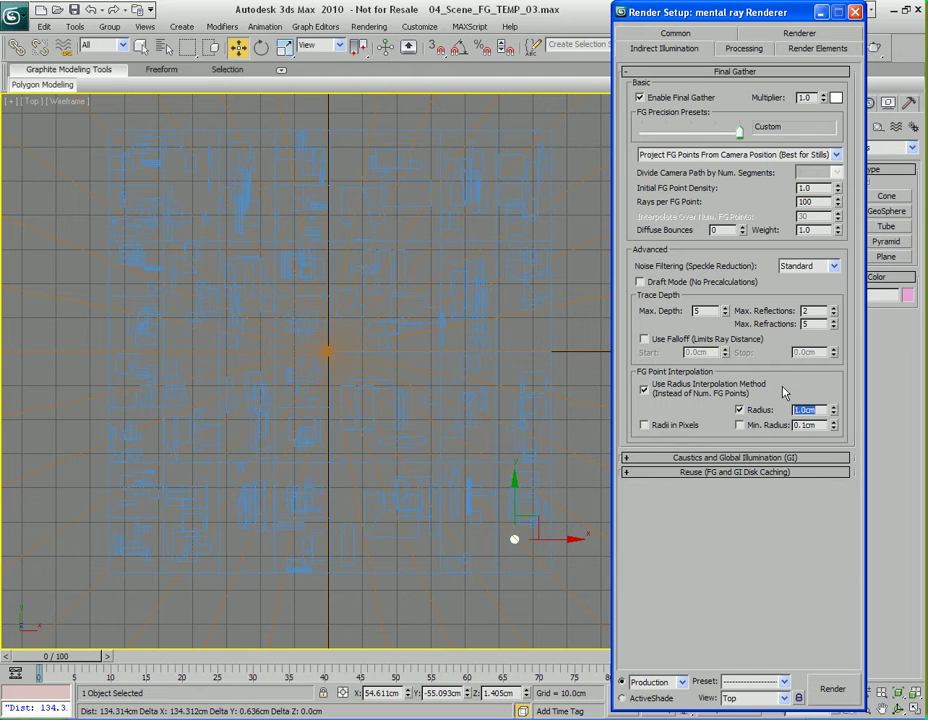
text(13)
key(Return)
click(784, 392)
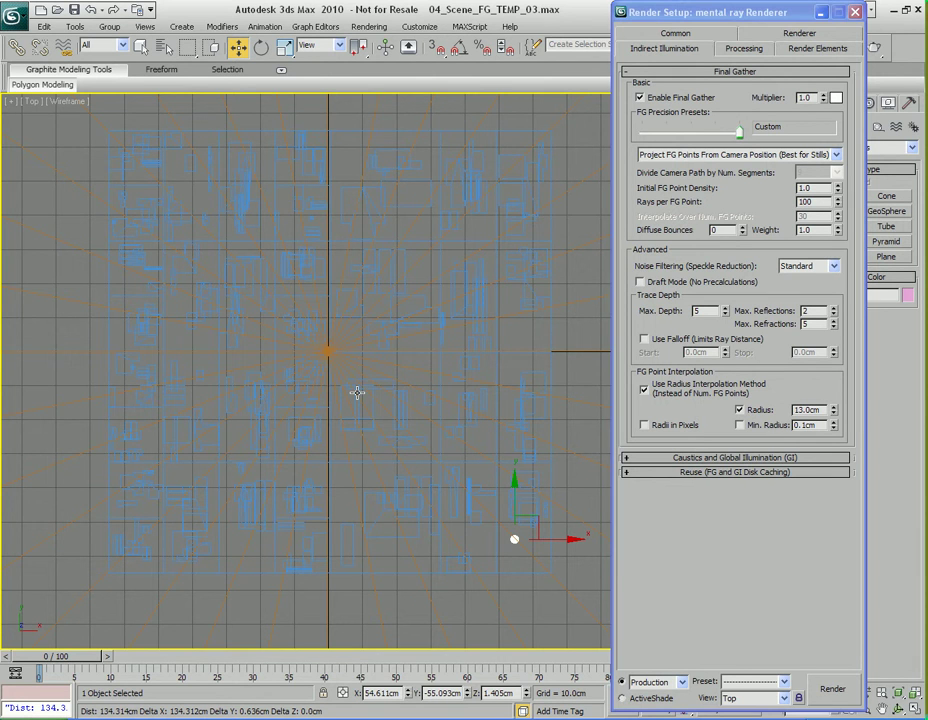
Switch to Perspective and frame the sphere among the city buildings.
key(p)
alt+middle_drag(483, 574, 445, 488)
key(z)
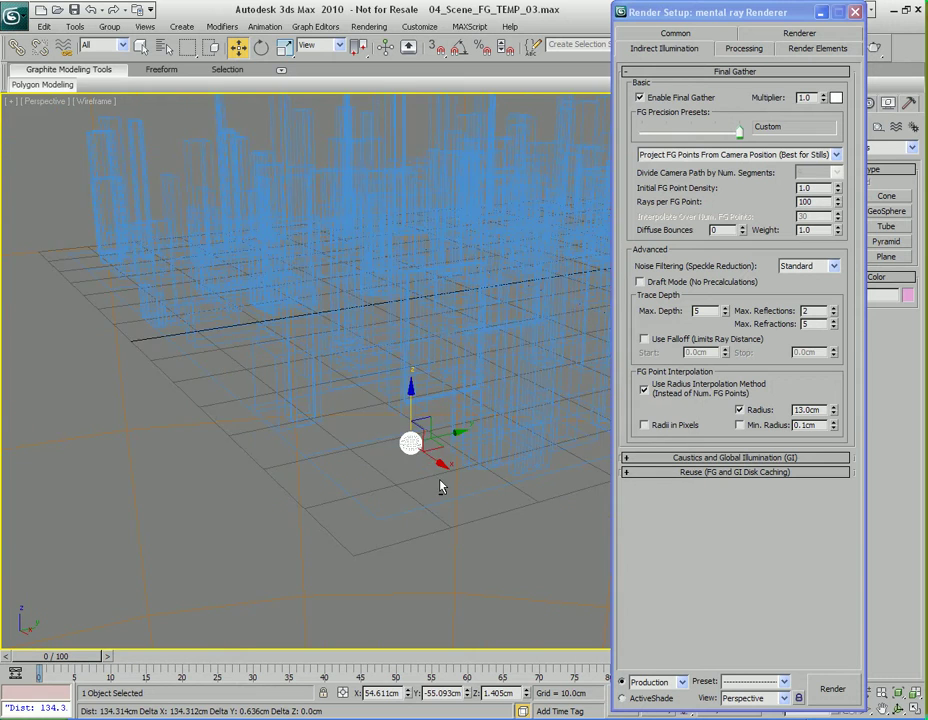
key(q)
scroll(440, 487, down, 6)
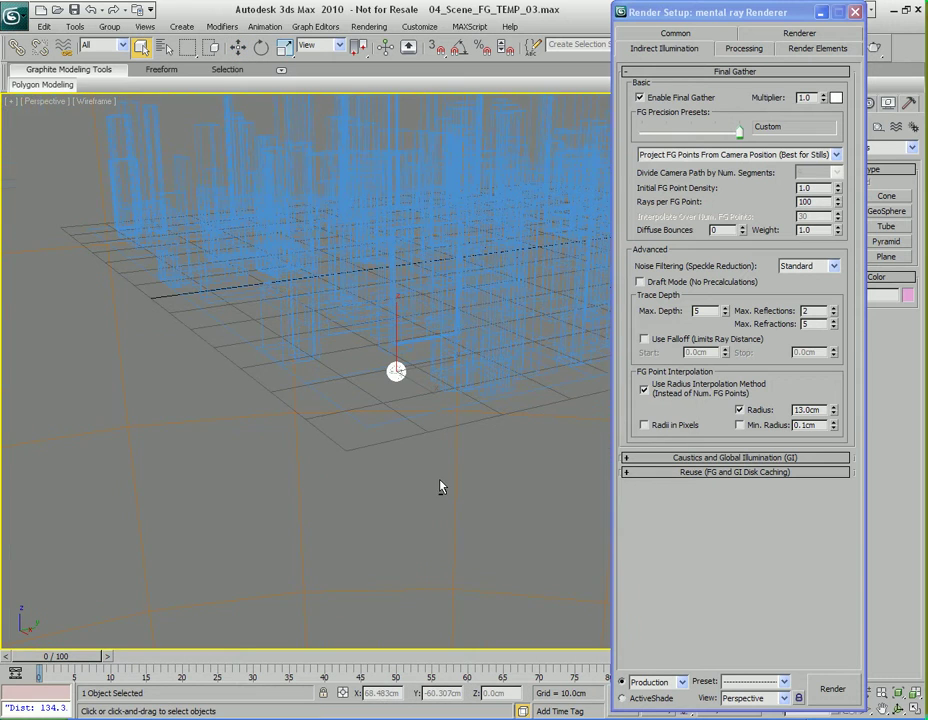
key(F3)
mouse_move(440, 487)
middle_down()
mouse_move(425, 545)
mouse_move(422, 489)
middle_up()
scroll(422, 487, up, 2)
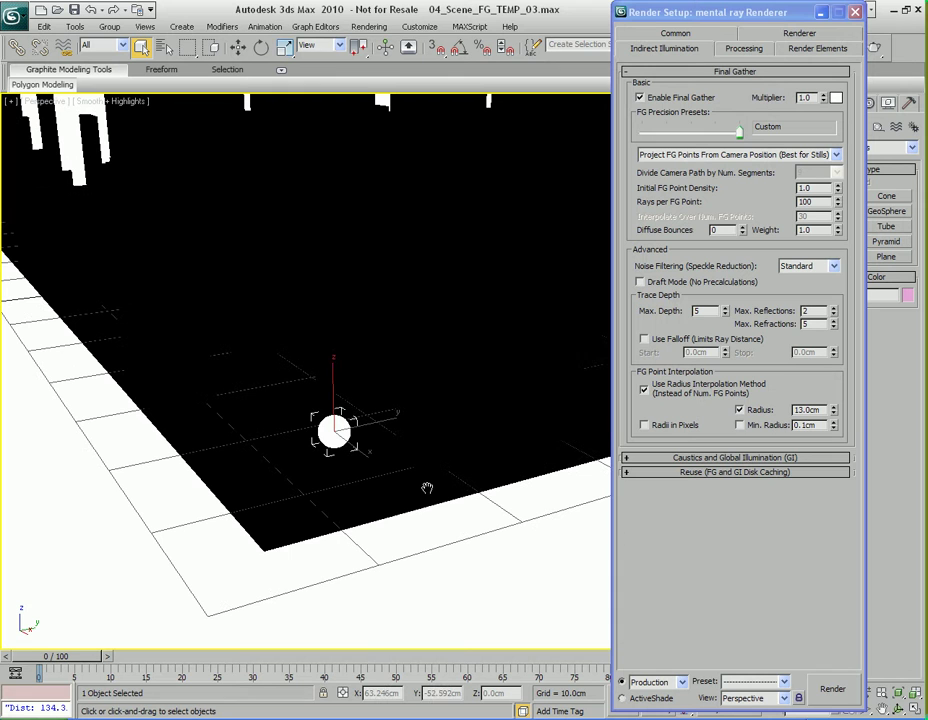
Set the viewport to Hidden Line and render the Perspective view.
click(110, 101)
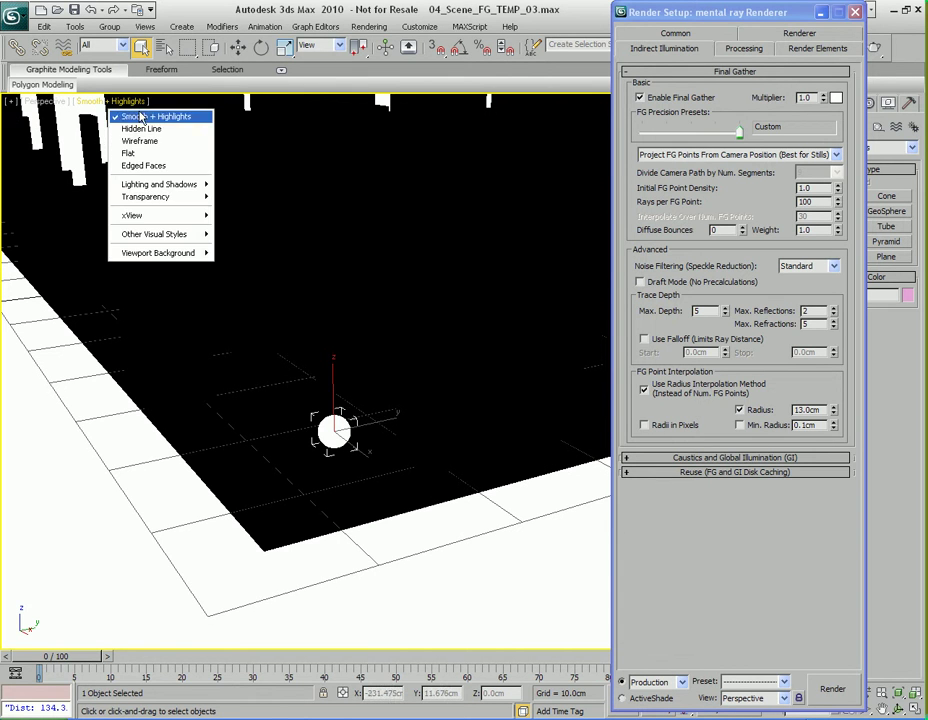
click(141, 129)
scroll(387, 373, up, 5)
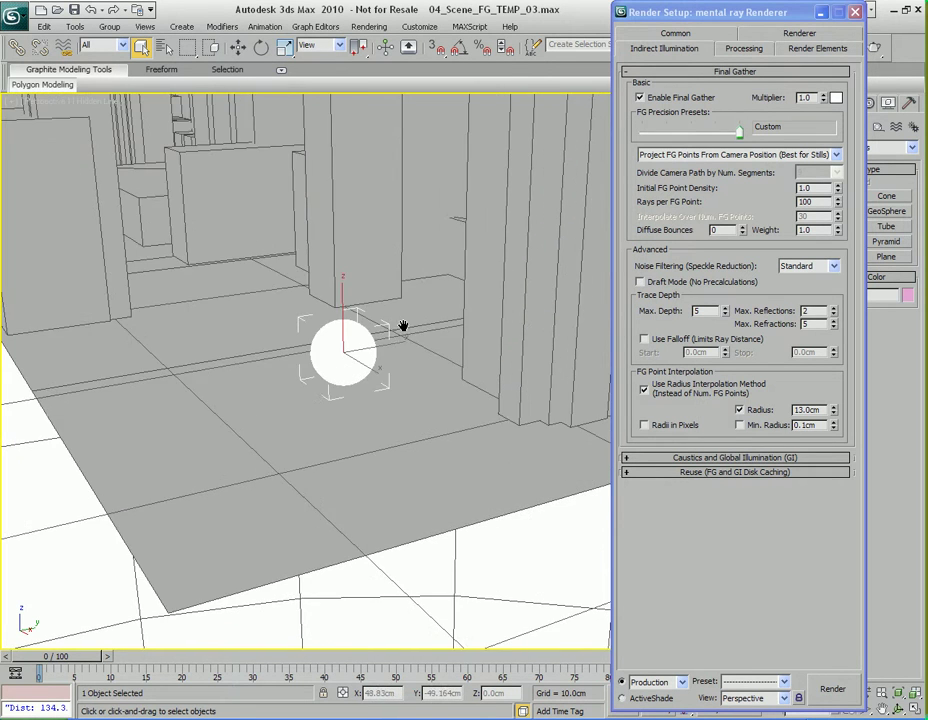
scroll(420, 362, up, 3)
scroll(447, 366, down, 3)
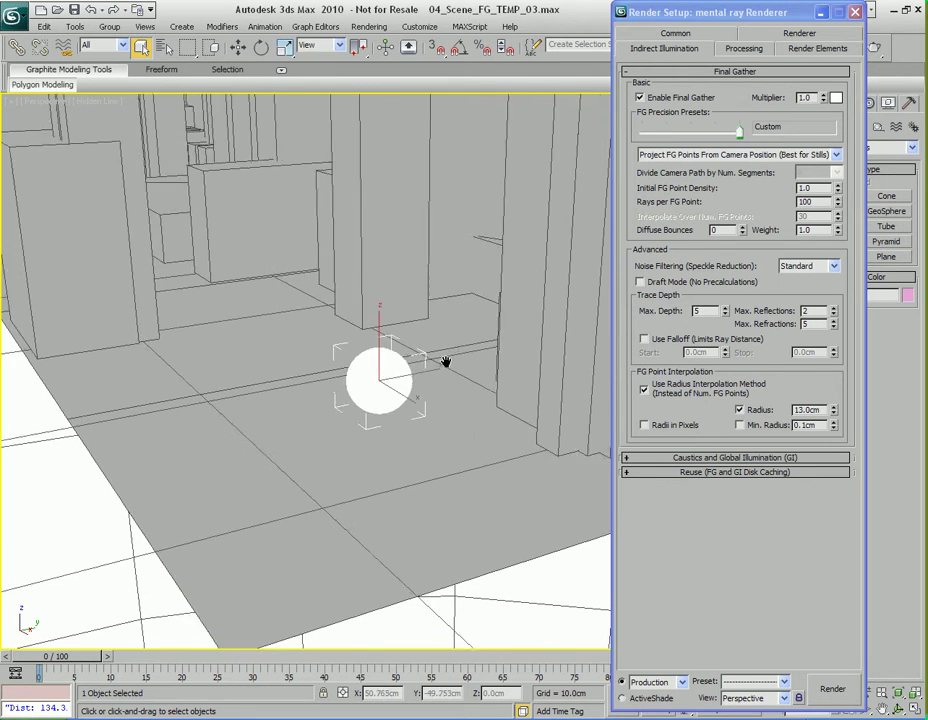
key(shift+q)
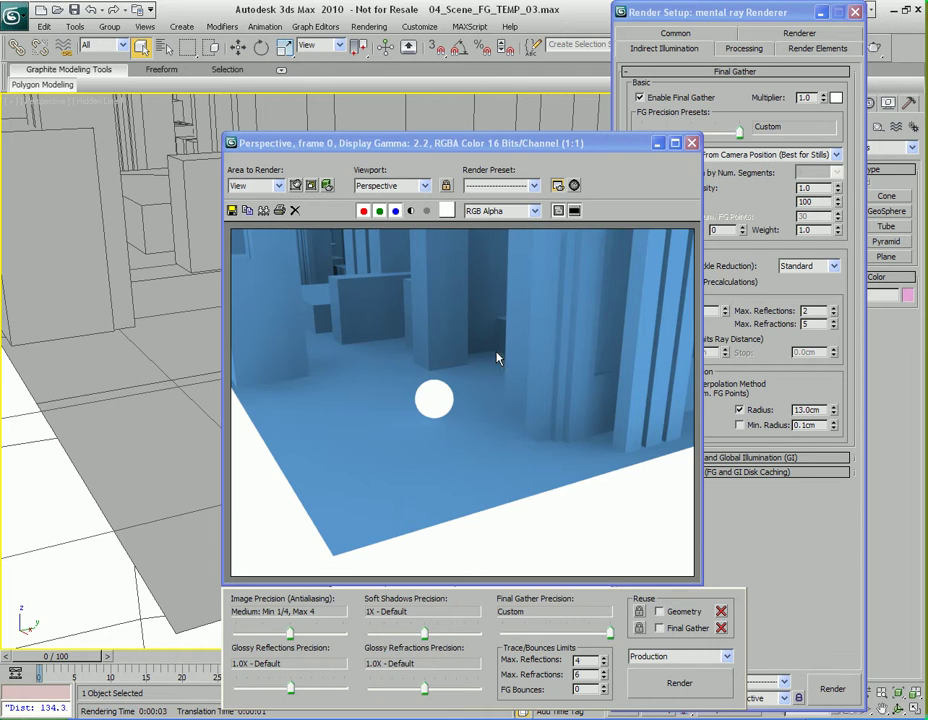
Move the frame buffer aside, turn on Min. Radius at 1.3cm, and render again.
drag(577, 147, 401, 111)
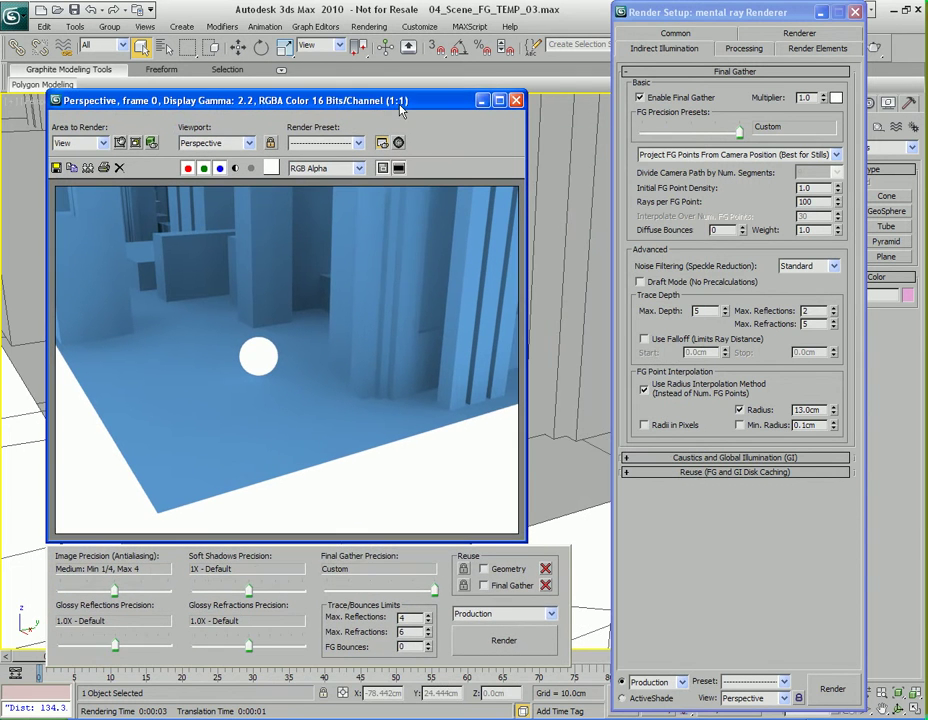
click(741, 425)
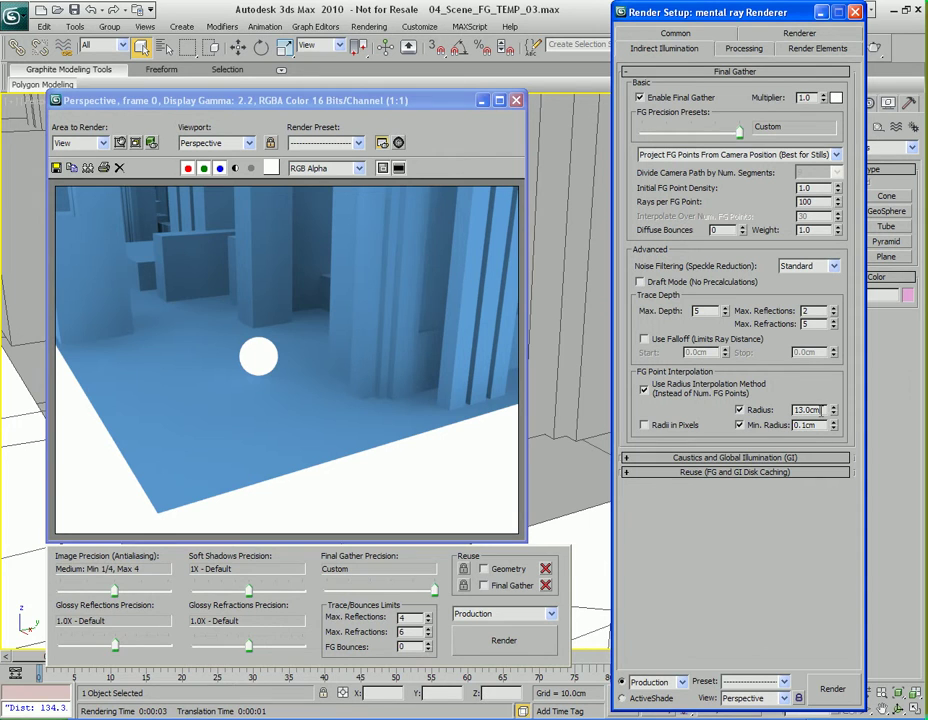
double_click(820, 410)
key(Tab)
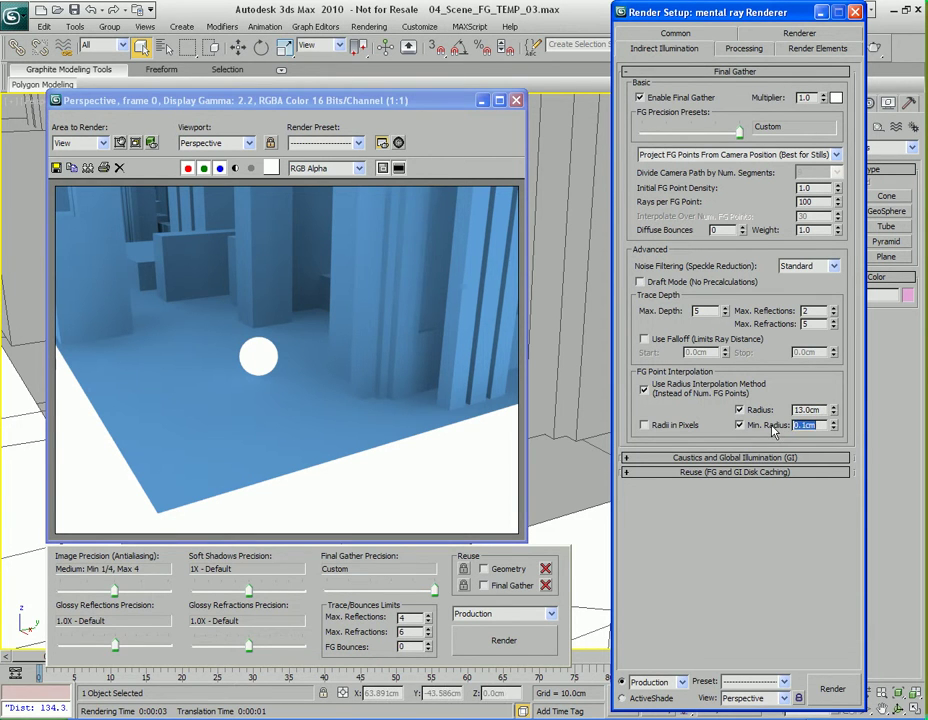
text(1.3)
key(Return)
click(516, 643)
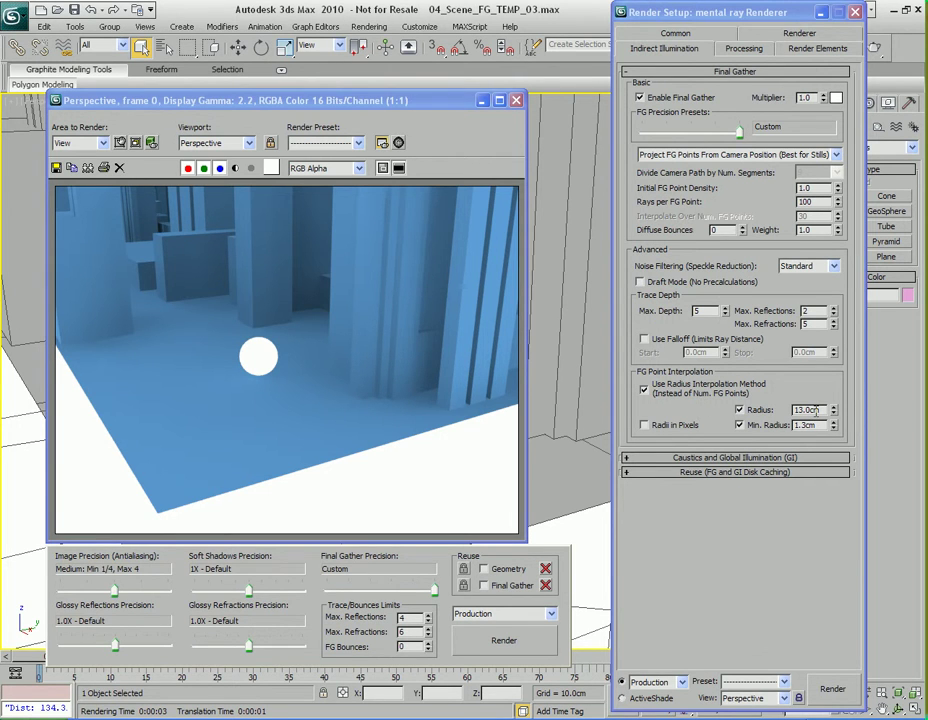
Set Radius to 10cm and Min. Radius to 1cm, then re-render the street scene.
double_click(816, 410)
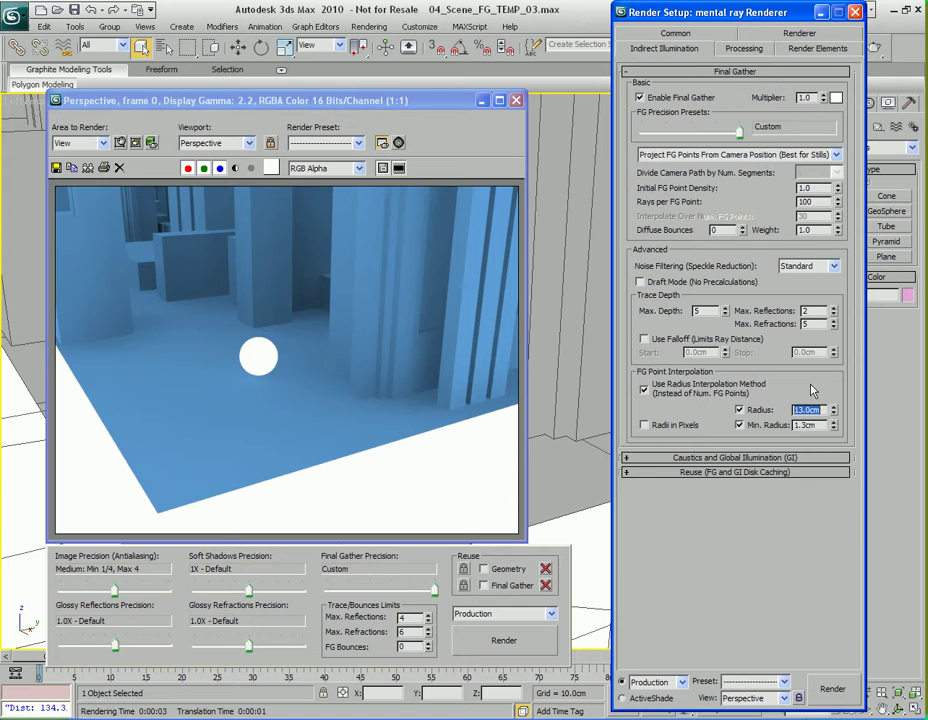
text(10)
double_click(806, 425)
click(504, 640)
Set the Final Gather Radius to 1.0cm and Min. Radius to 0.1cm, then re-render.
click(805, 409)
text(1)
key(Tab)
text(0.1)
key(Return)
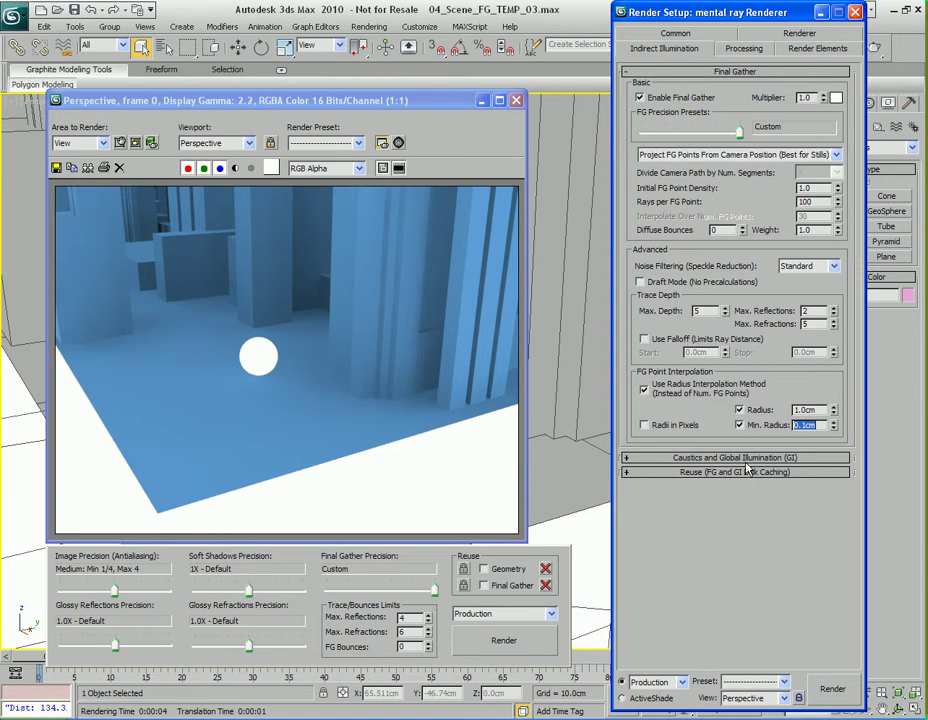
click(530, 642)
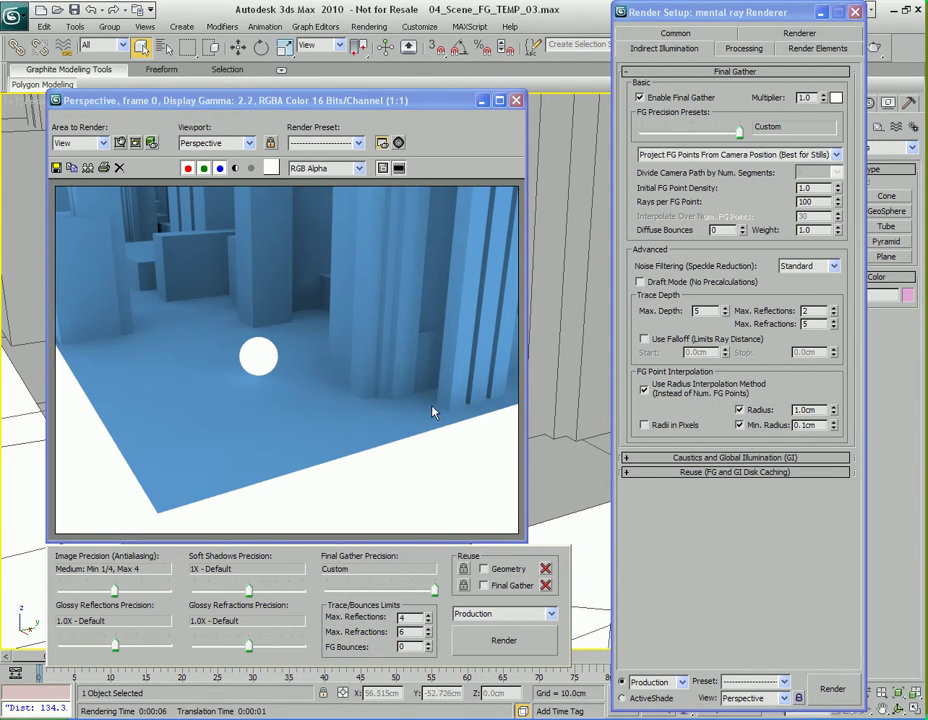
Raise Rays per FG Point from 100 to 200 and render the scene again.
double_click(822, 202)
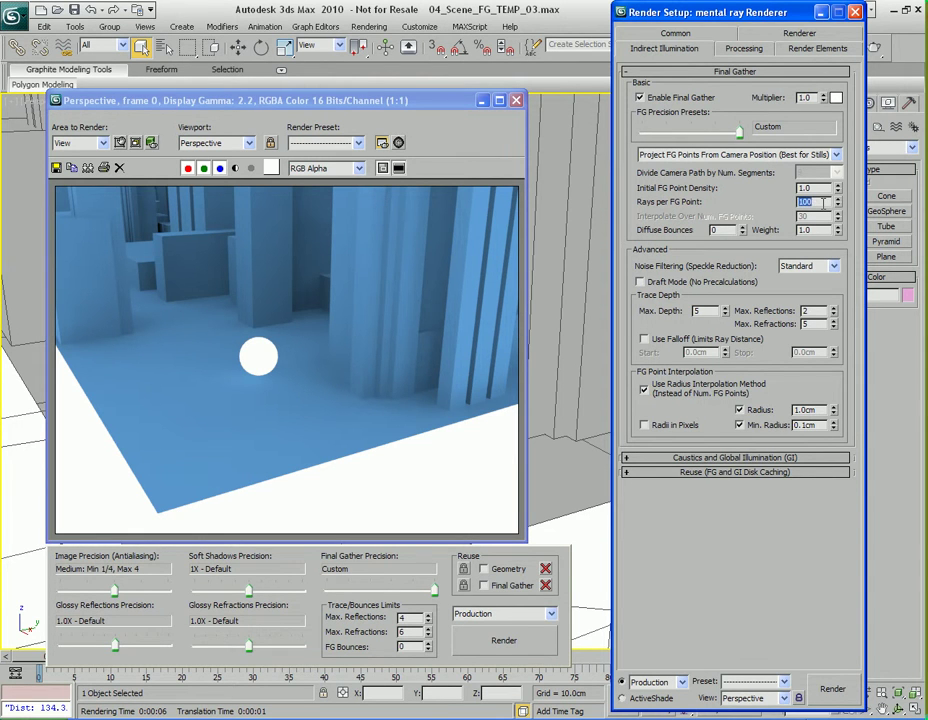
text(200)
key(Return)
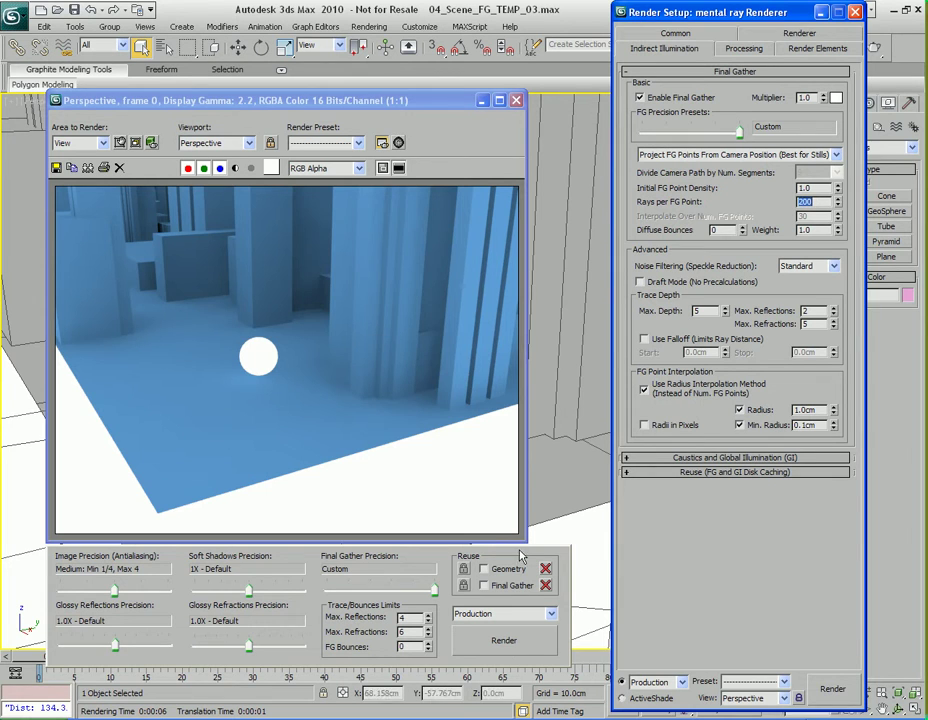
click(504, 640)
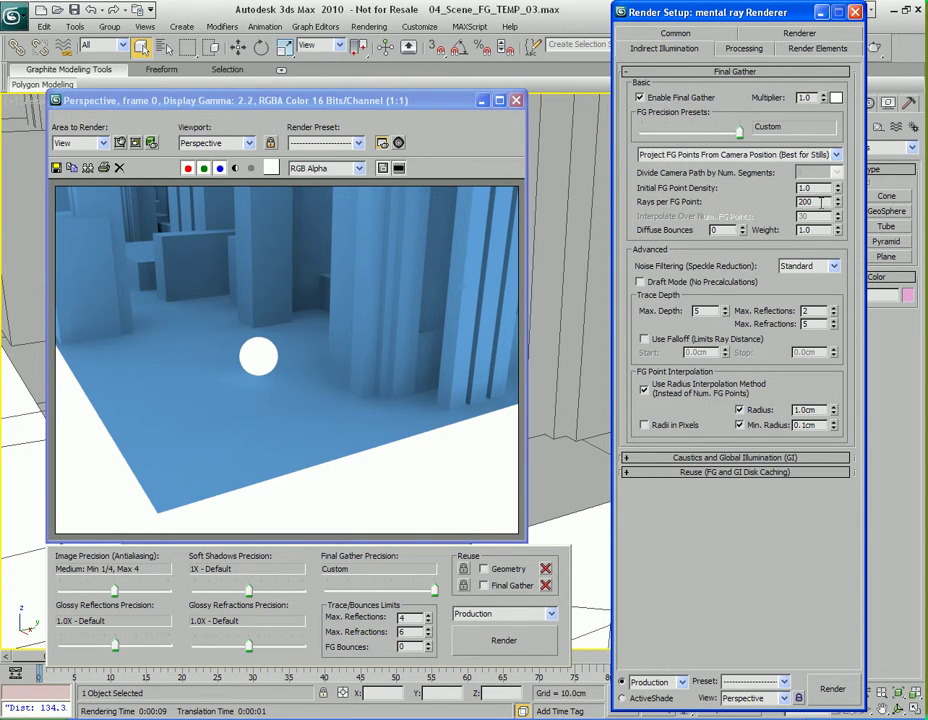
double_click(821, 202)
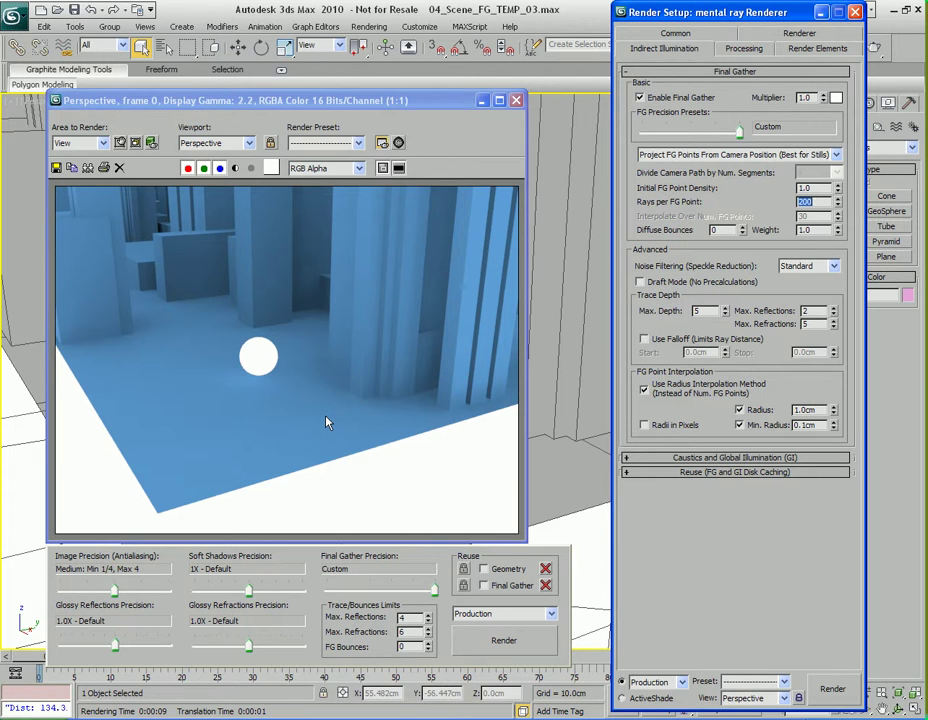
Turn off Use Radius Interpolation Method and reset Rays per FG Point to 100.
click(689, 393)
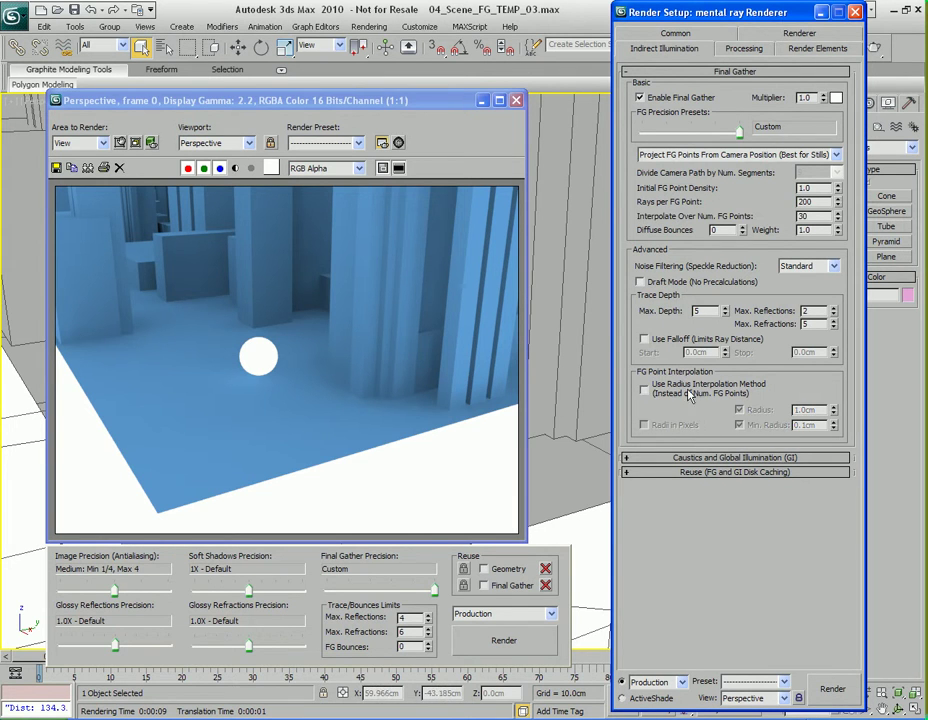
double_click(821, 202)
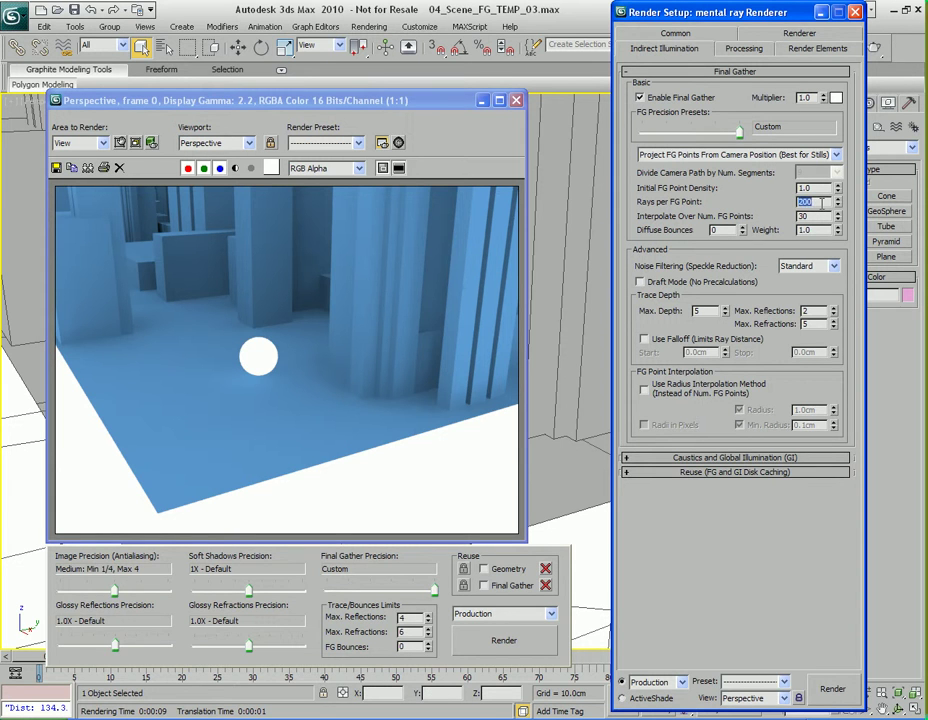
text(100)
key(Return)
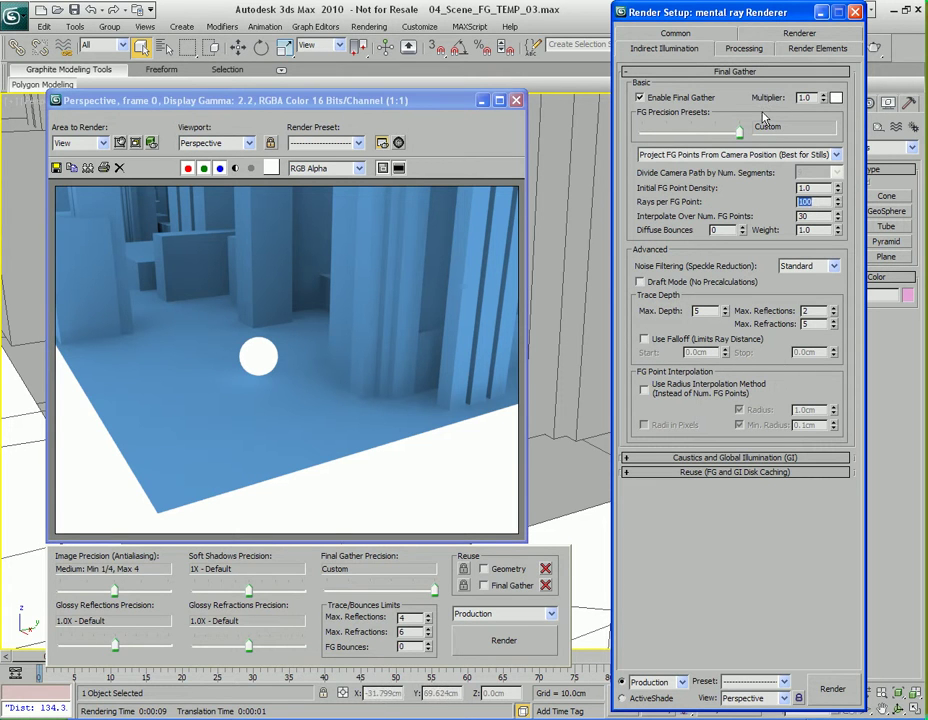
Collapse the Final Gather rollout and expand Reuse (FG and GI Disk Caching).
click(741, 73)
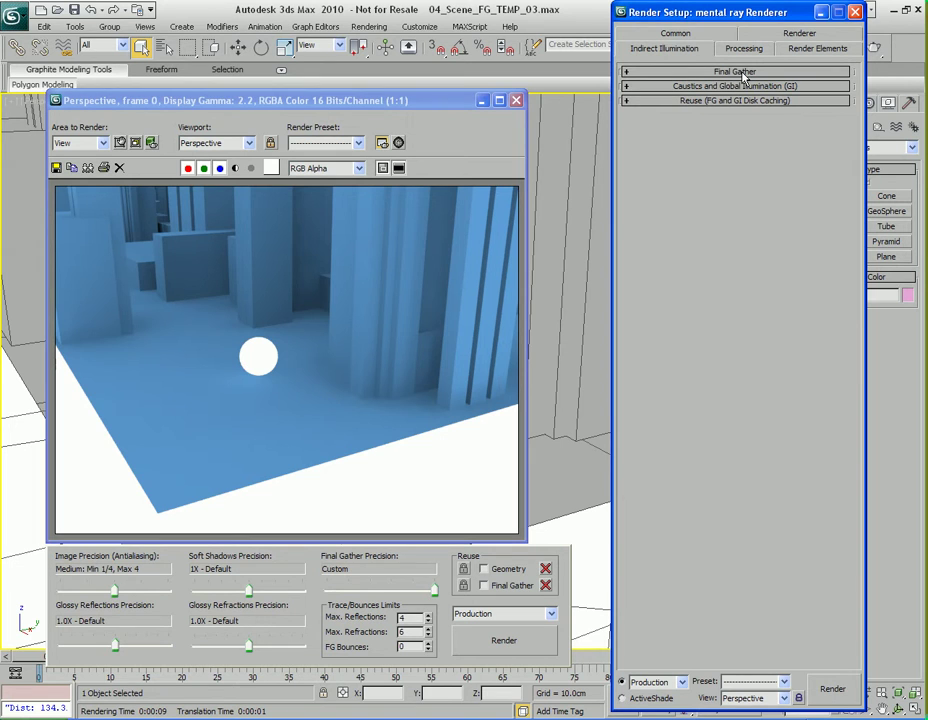
click(740, 101)
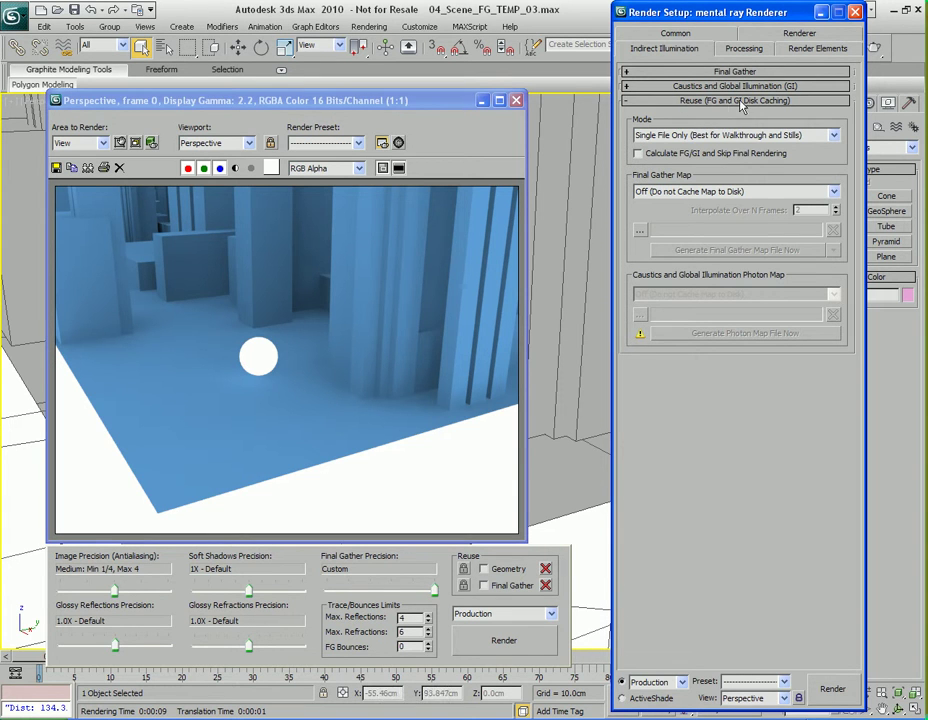